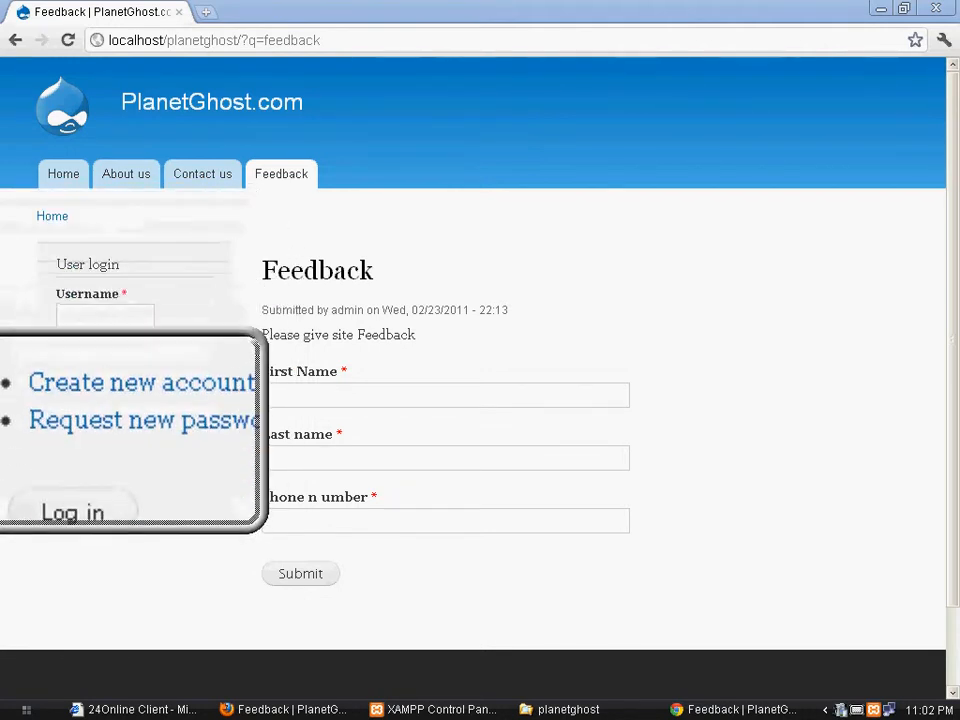
Open 'Create new account' from the User login block on the PlanetGhost.com home page
left_click(134, 414)
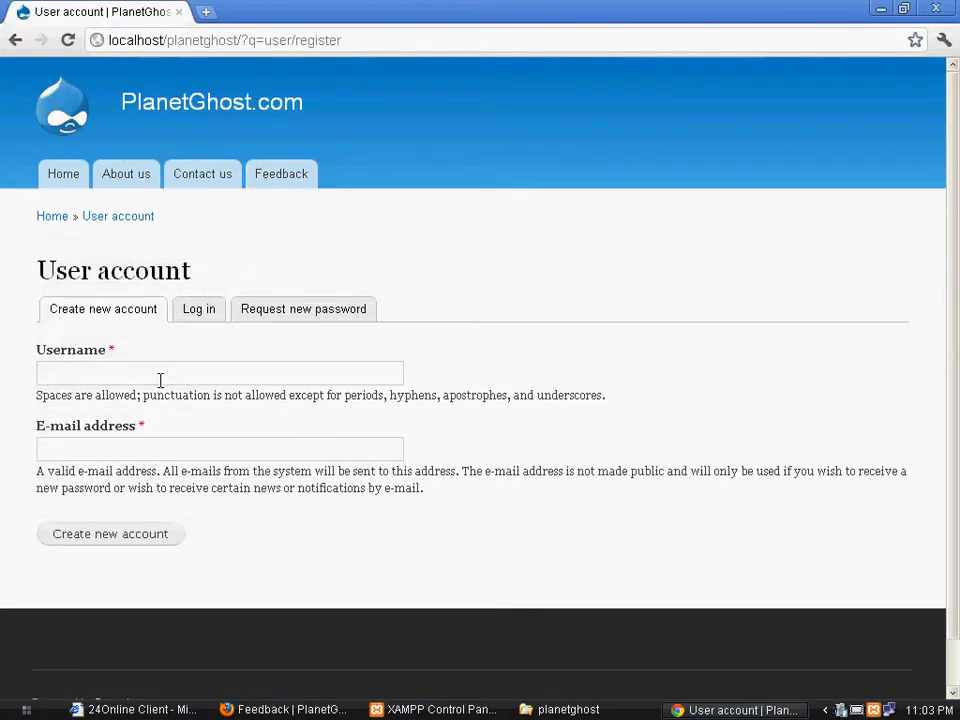
left_click(149, 374)
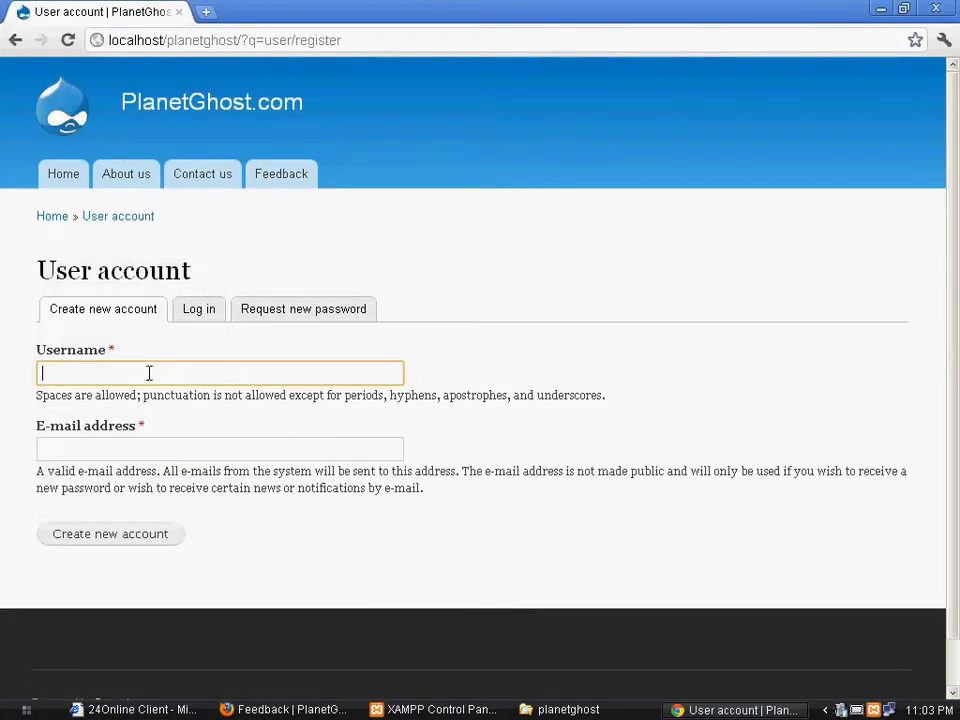
left_click(70, 371)
left_click(190, 344)
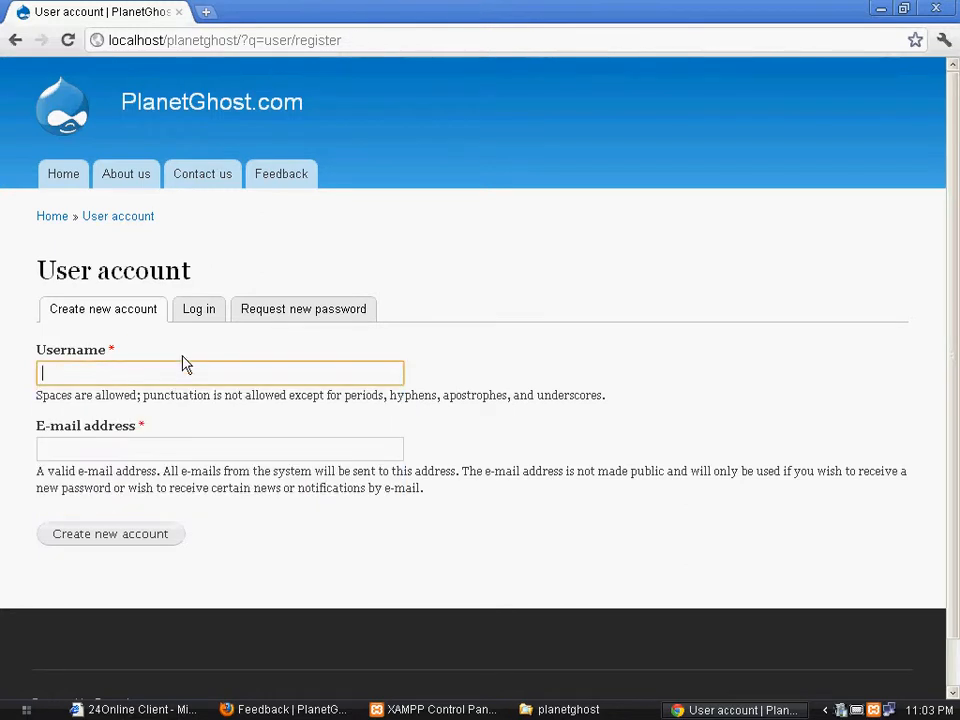
left_click(131, 371)
left_click(253, 349)
left_click(139, 448)
left_click(200, 375)
left_click(195, 373)
left_click(461, 347)
In the admin's Firefox window, open People, which lists only the administrator account
left_click(290, 710)
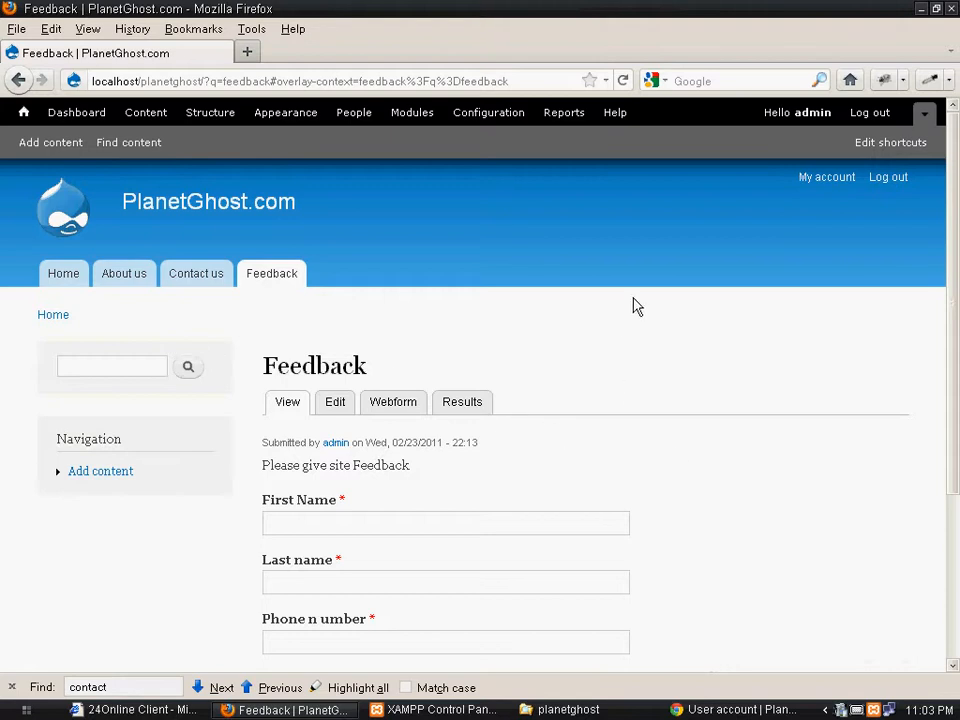
left_click(735, 710)
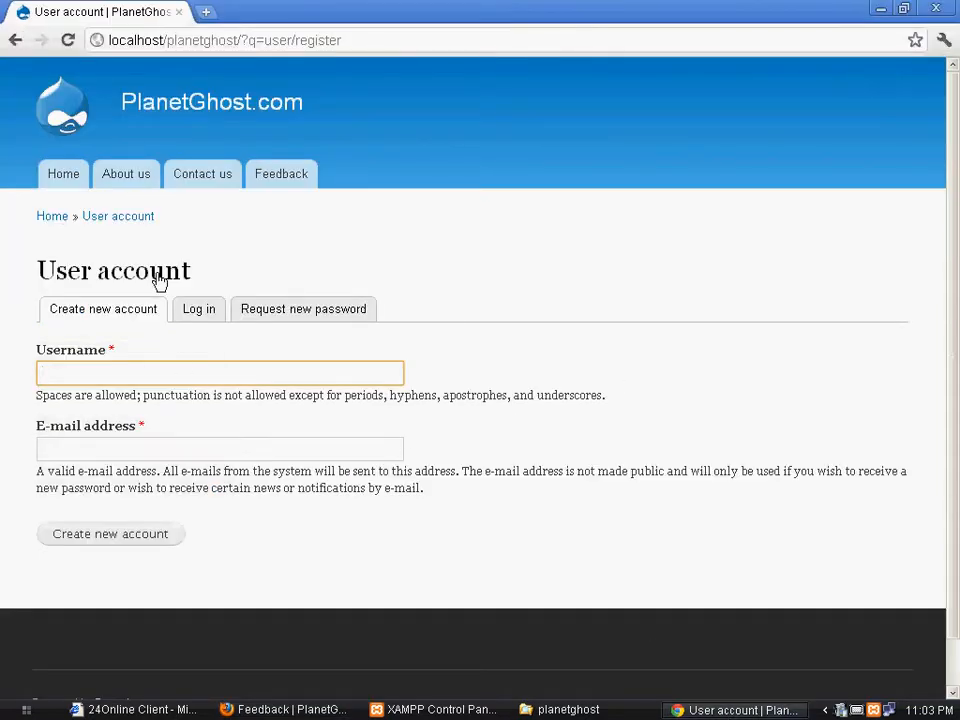
left_click(64, 192)
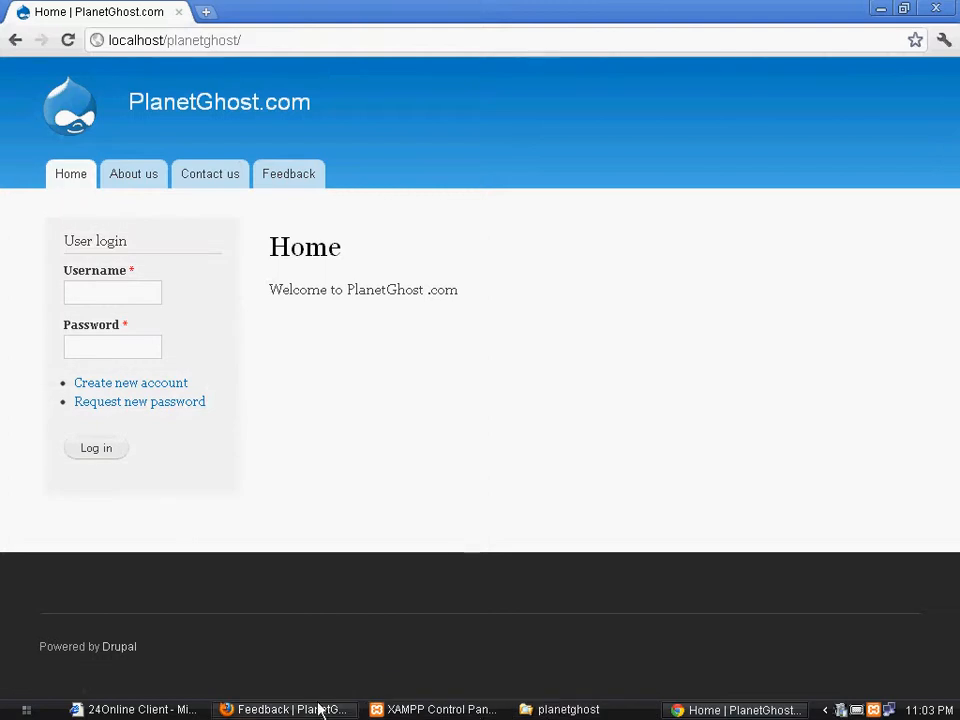
left_click(320, 708)
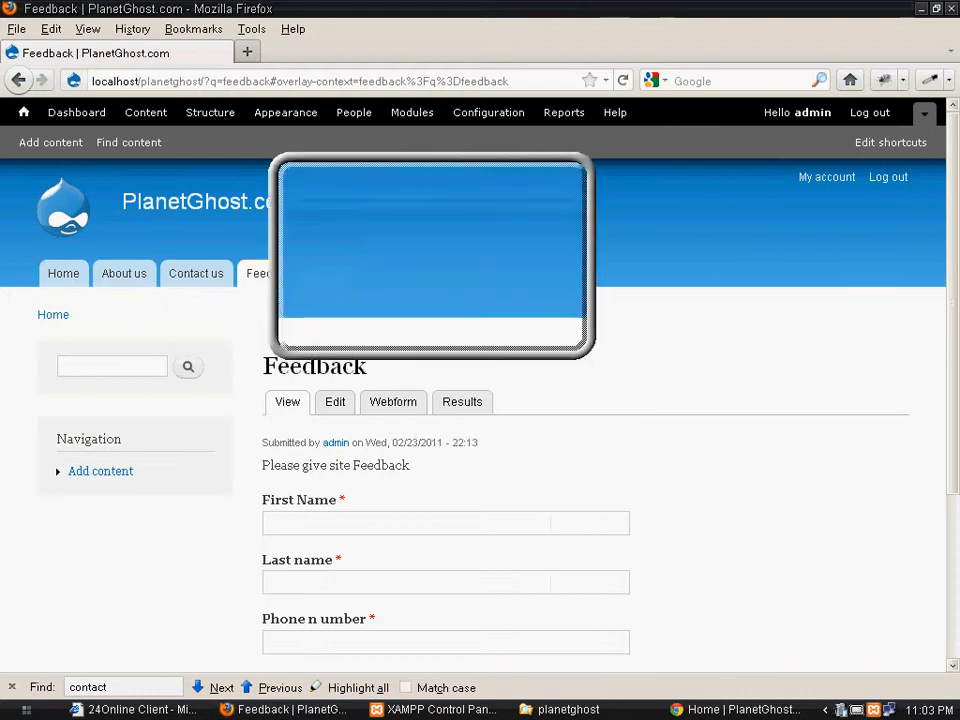
left_click(358, 115)
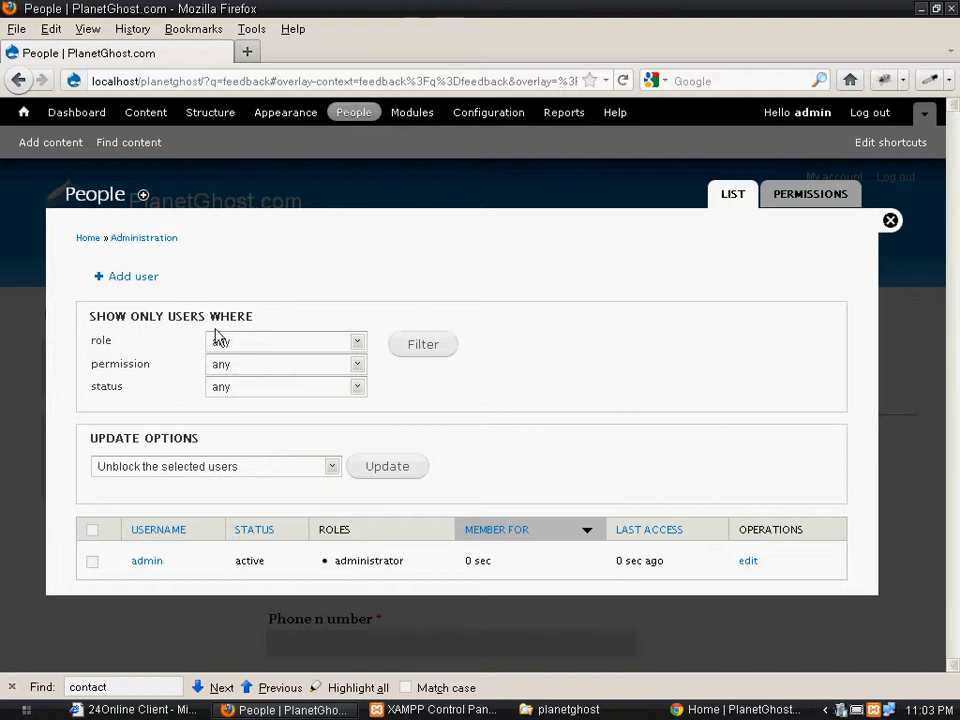
Start a new user with '+ Add user' and enter the username user1
left_click(129, 279)
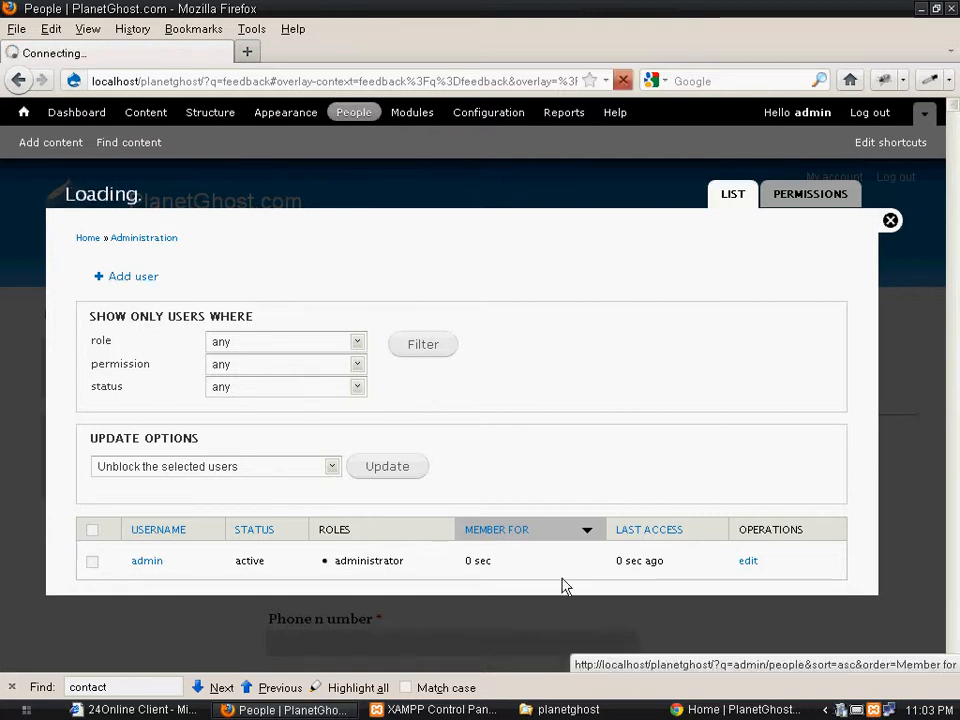
left_click(888, 709)
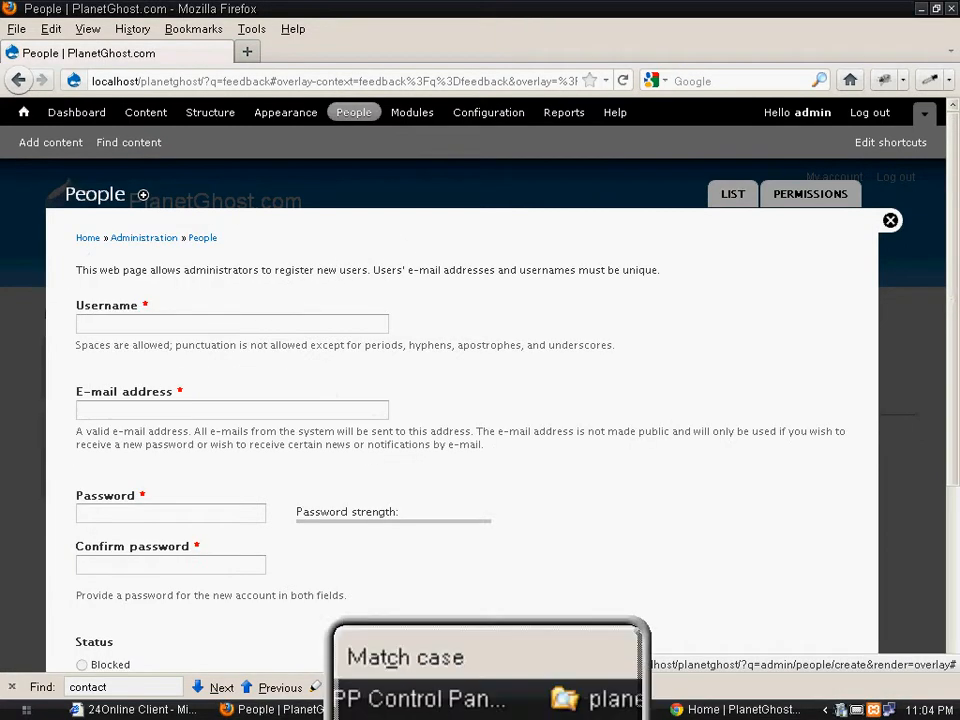
left_click(502, 478)
left_click(119, 326)
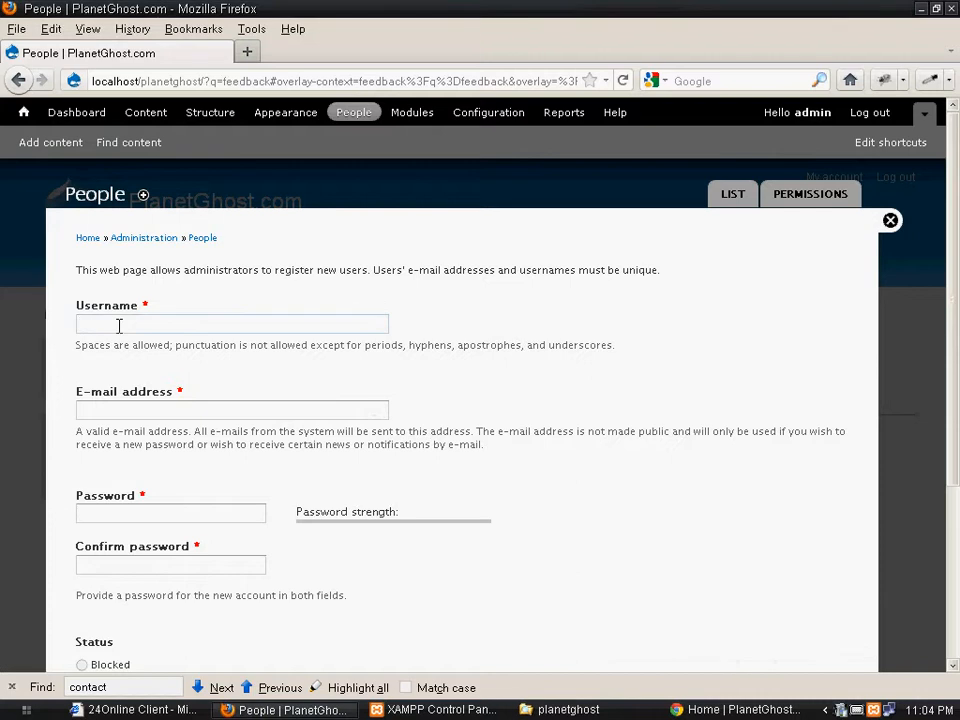
type("user1")
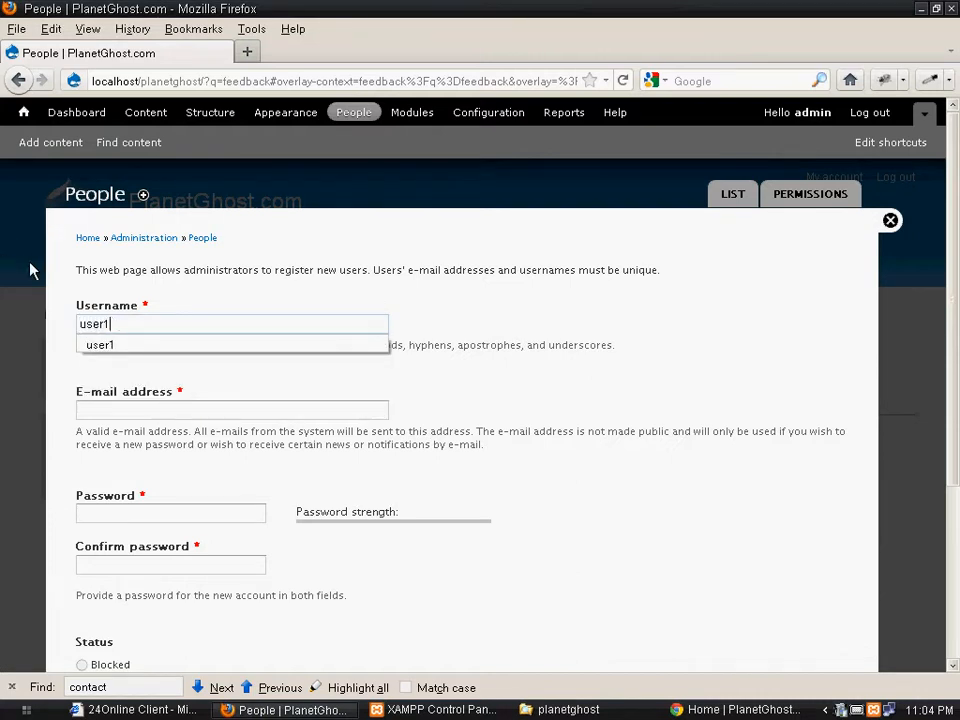
left_click(118, 347)
Enter the new user's e-mail address, then the password in both password fields
left_click(150, 412)
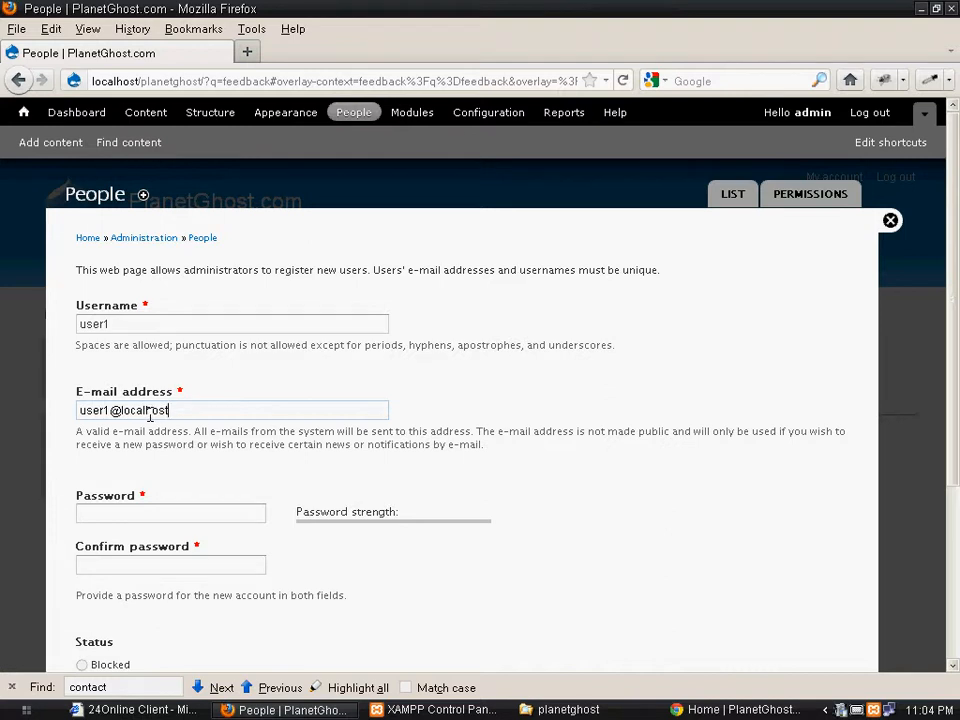
left_click_drag(121, 409, 265, 409)
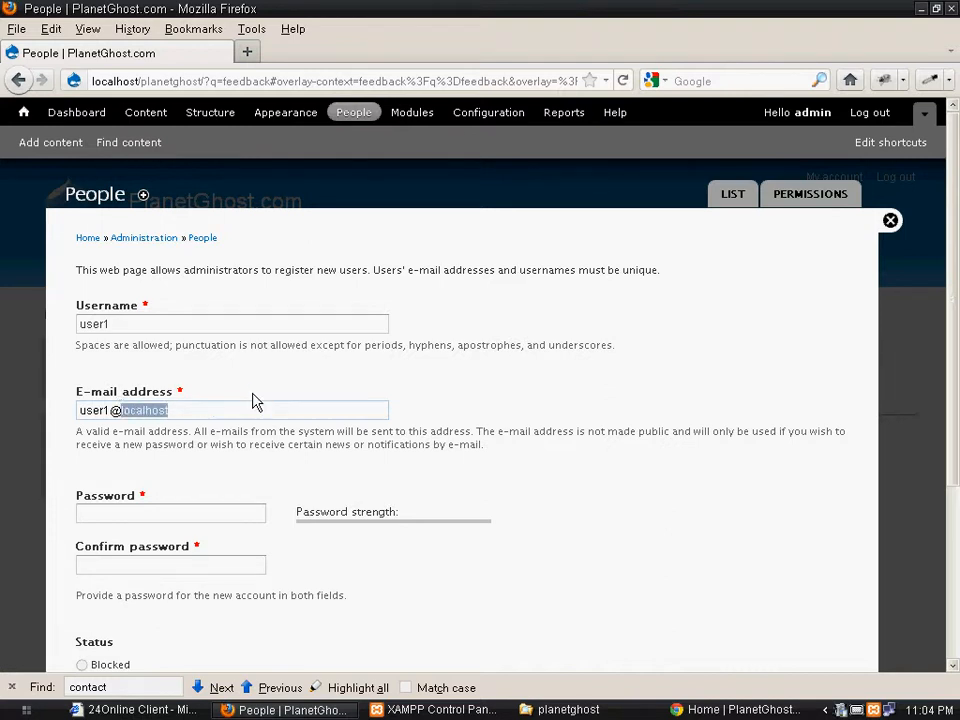
type("planetg")
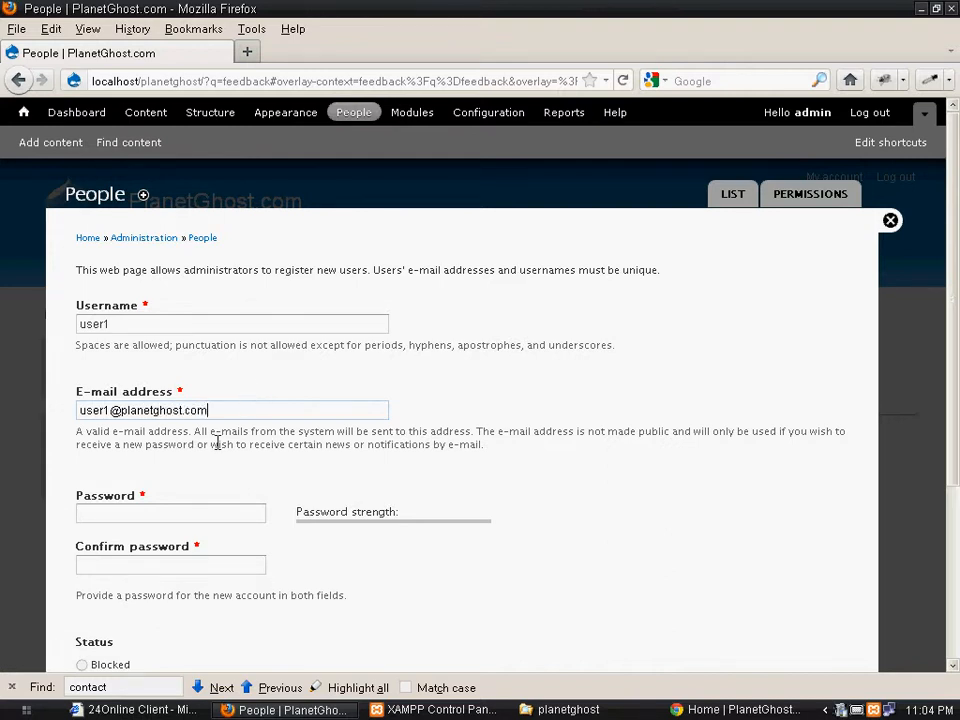
left_click(209, 511)
type("u")
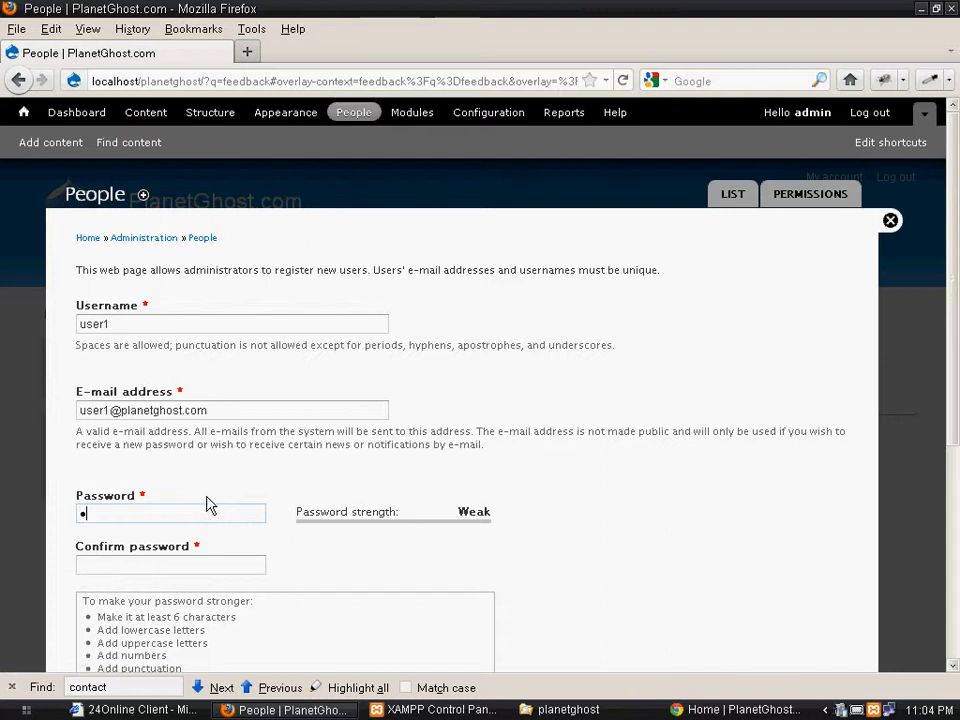
type("ser1")
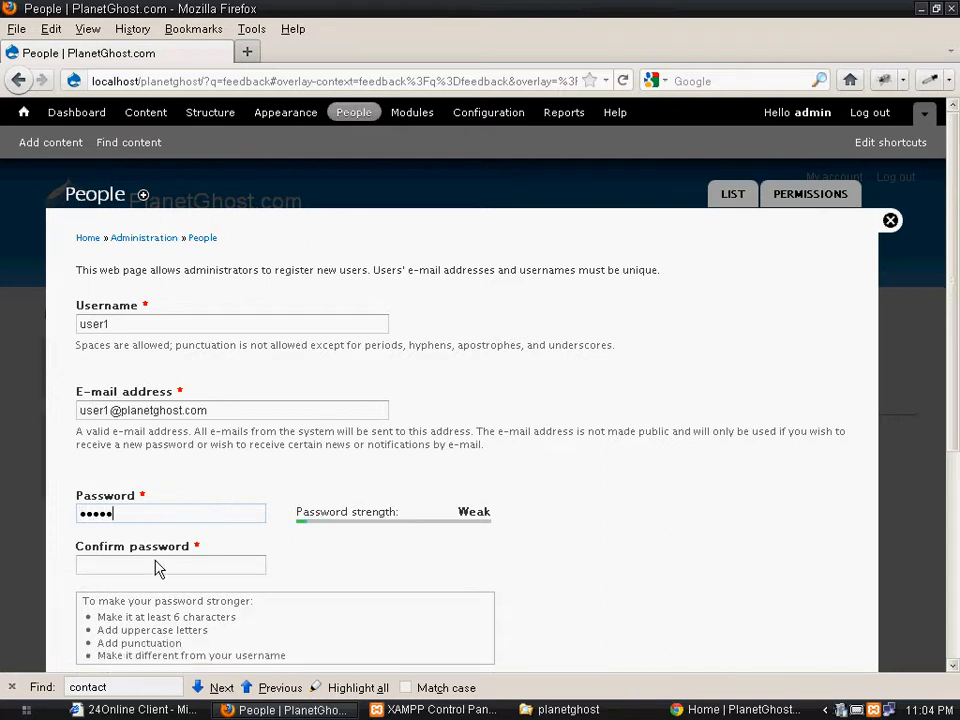
left_click(157, 563)
type("us")
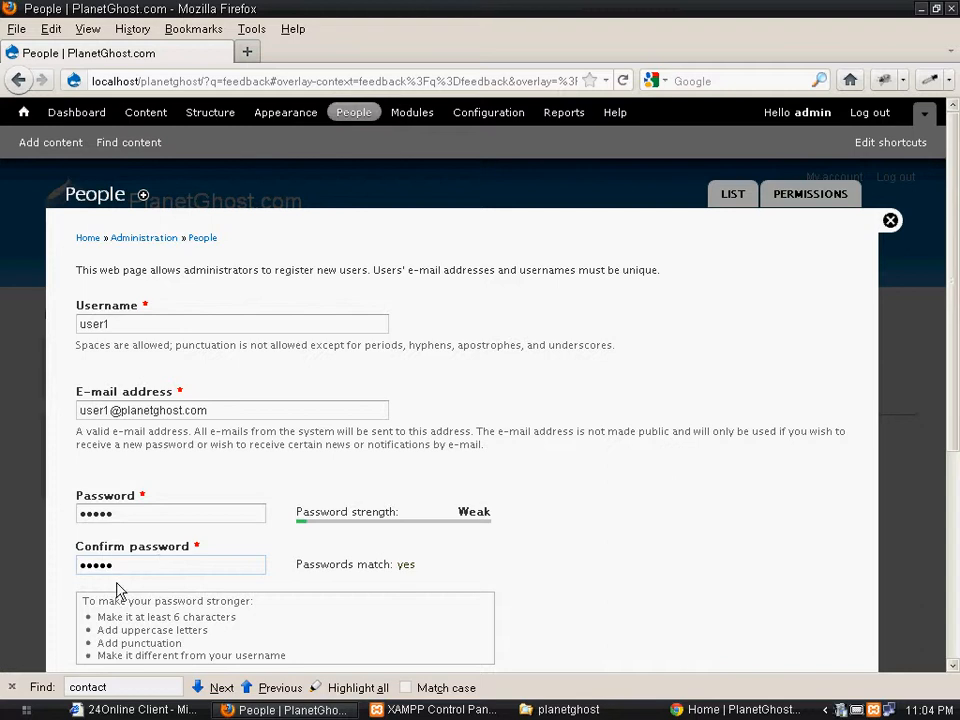
Create the user1 account, decline saving the password, and return to the public site in Chrome
scroll(116, 590, "down", 6)
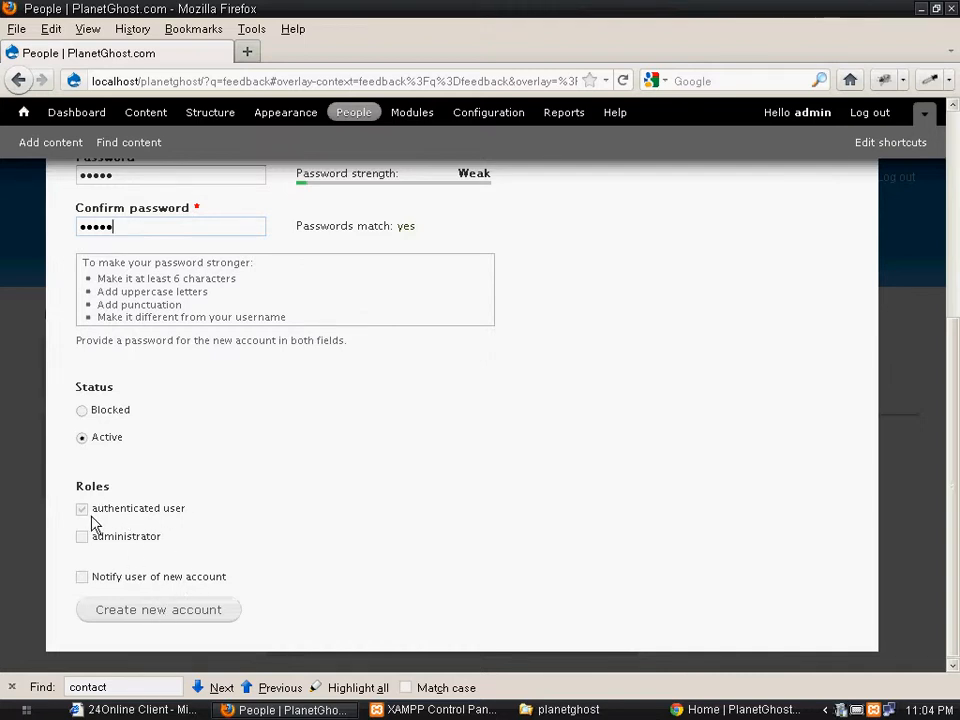
scroll(225, 465, "up", 2)
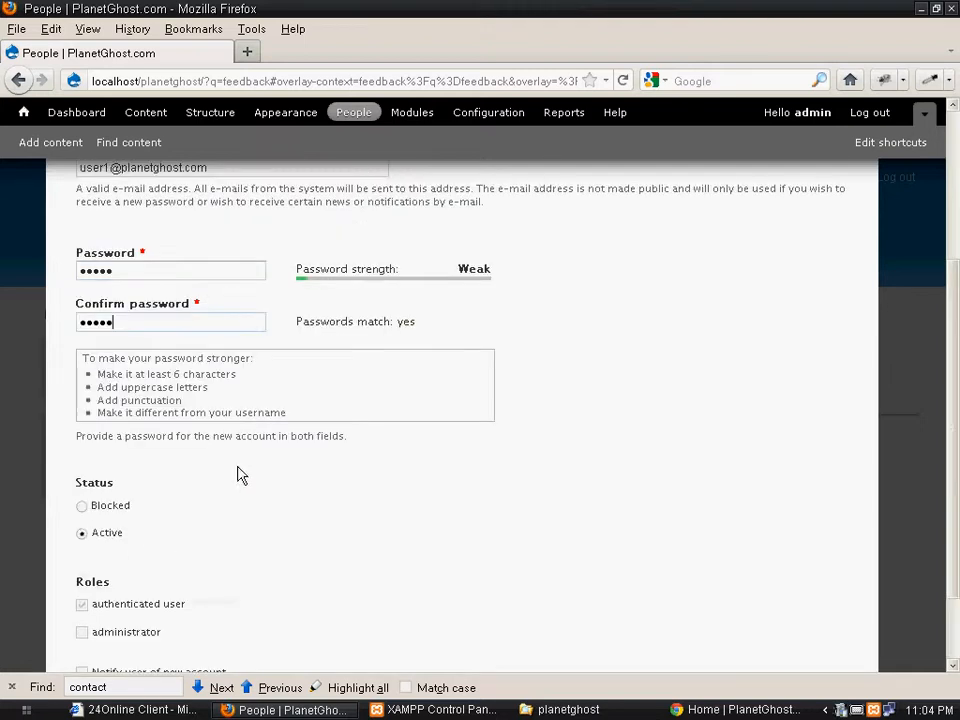
scroll(463, 458, "up", 4)
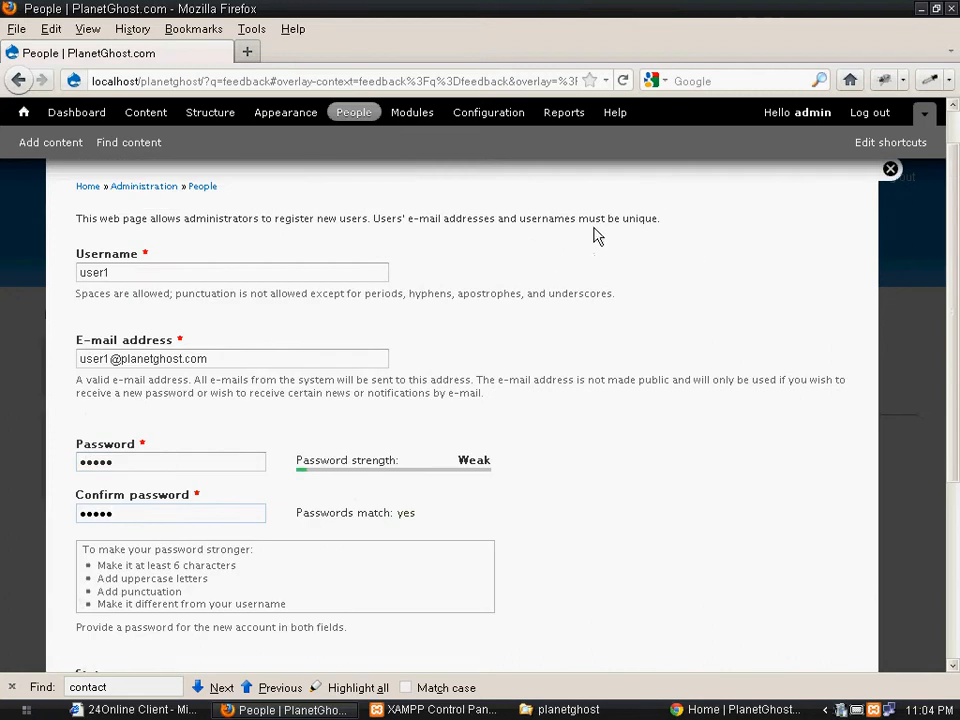
scroll(266, 392, "down", 6)
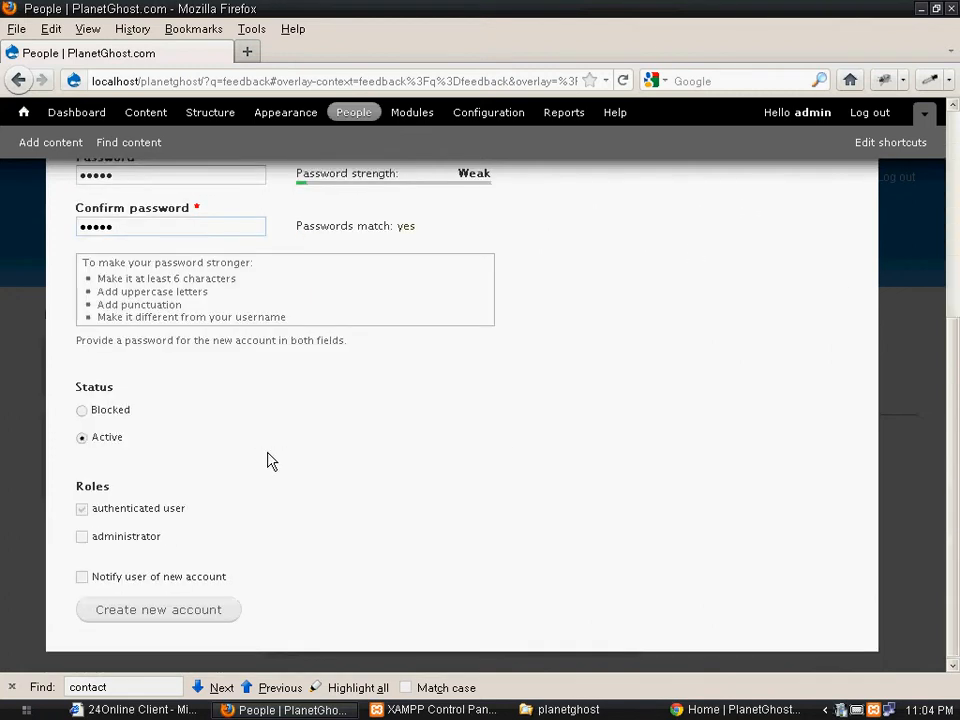
left_click(145, 618)
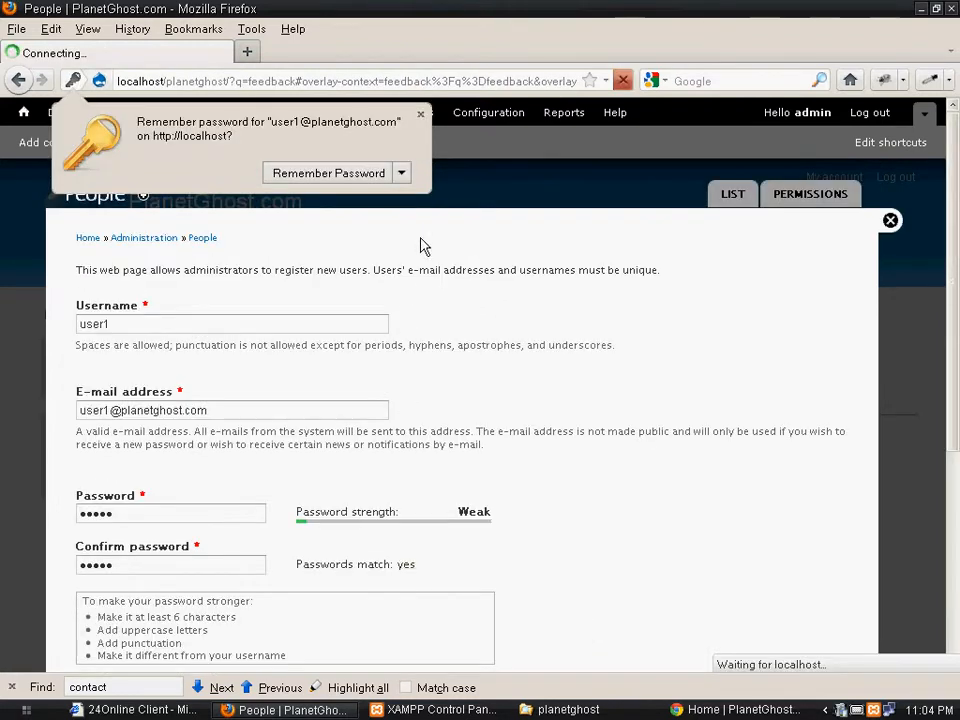
left_click(420, 115)
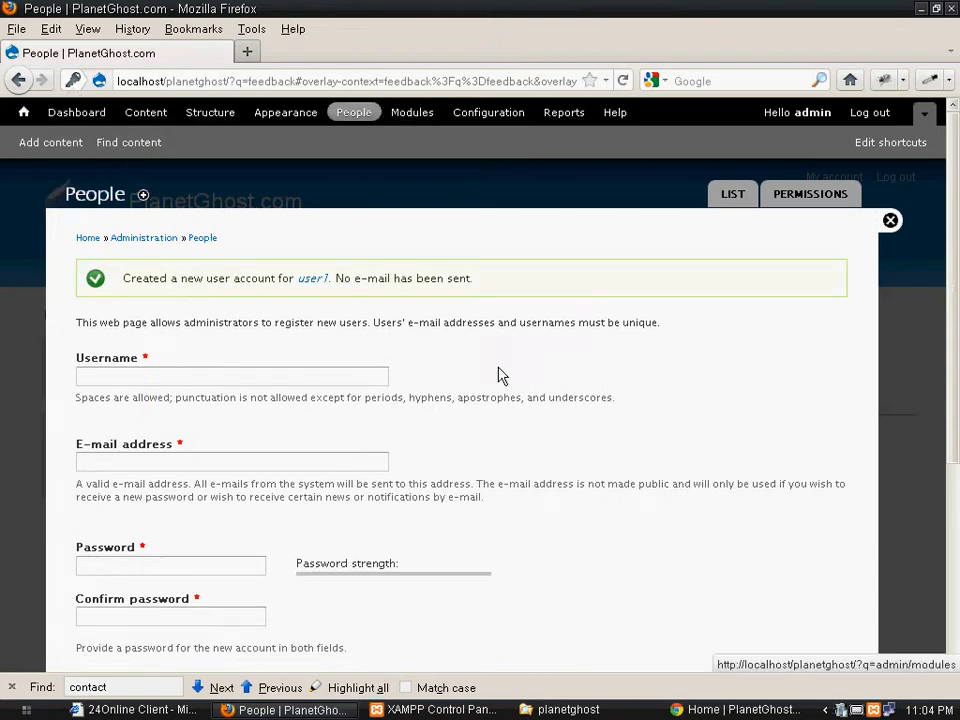
left_click(745, 710)
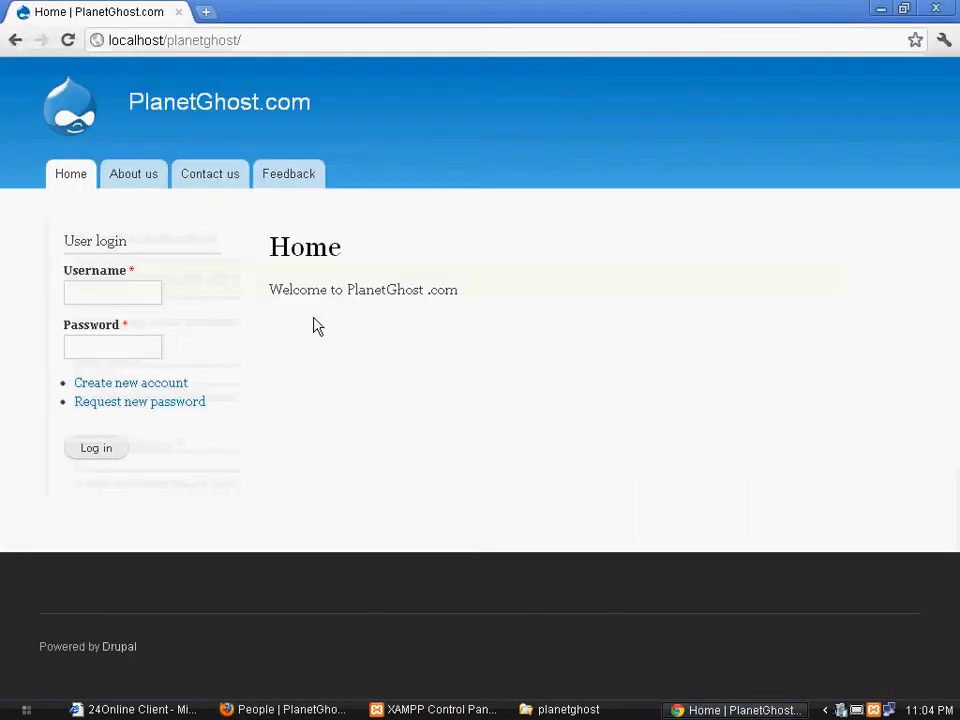
Log in to PlanetGhost.com as user1 with its password from the Log in tab
left_click(180, 385)
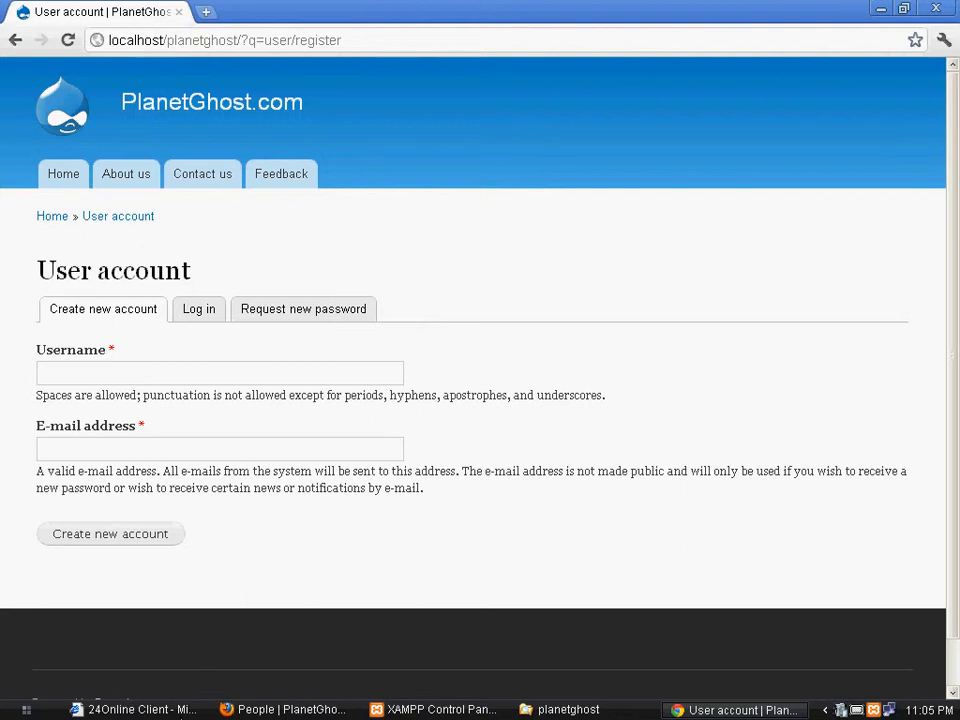
left_click(199, 312)
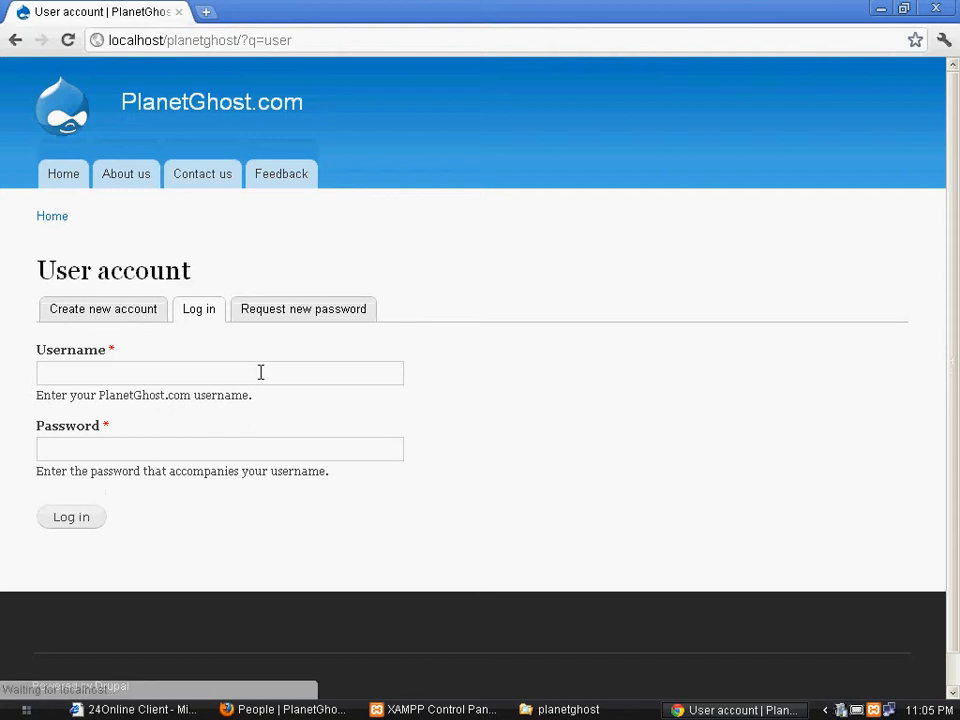
left_click(116, 375)
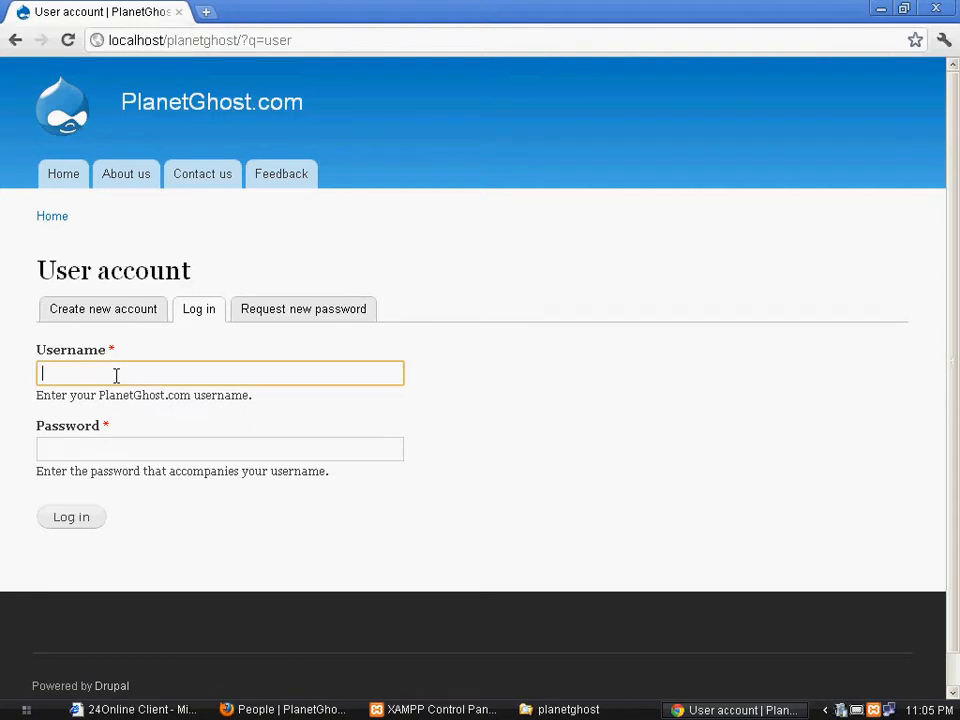
type("user")
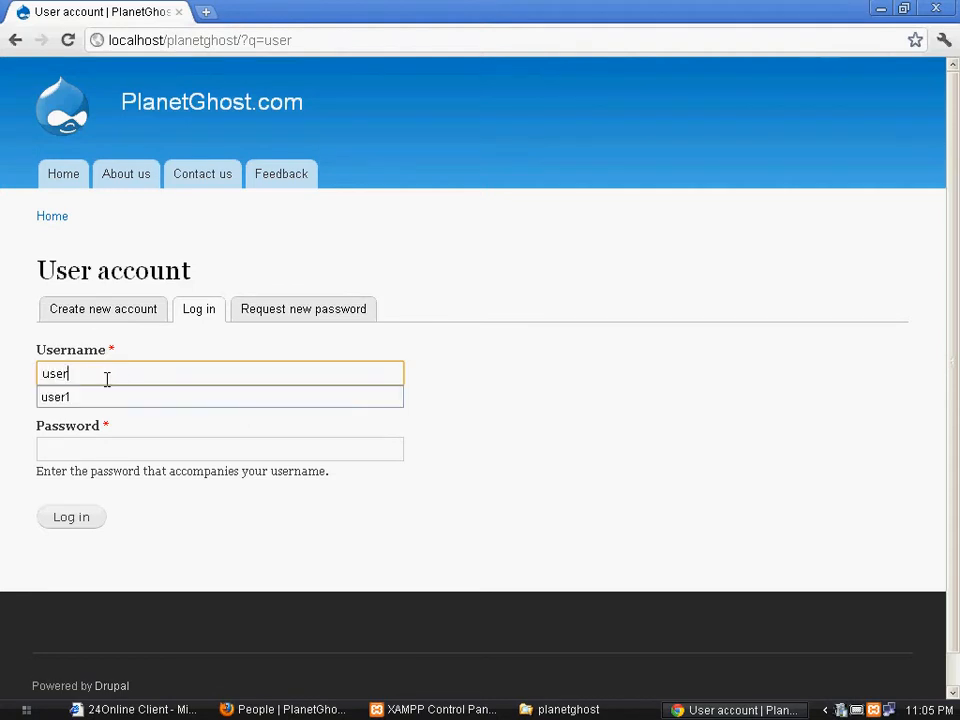
type("1")
key("Tab")
type("user1")
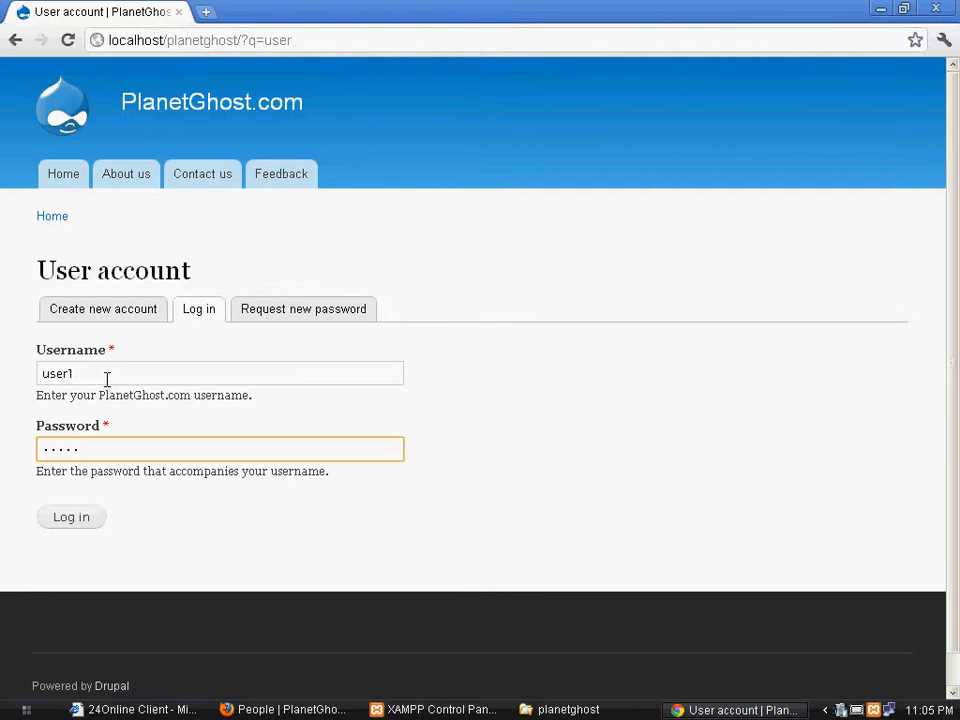
left_click(81, 524)
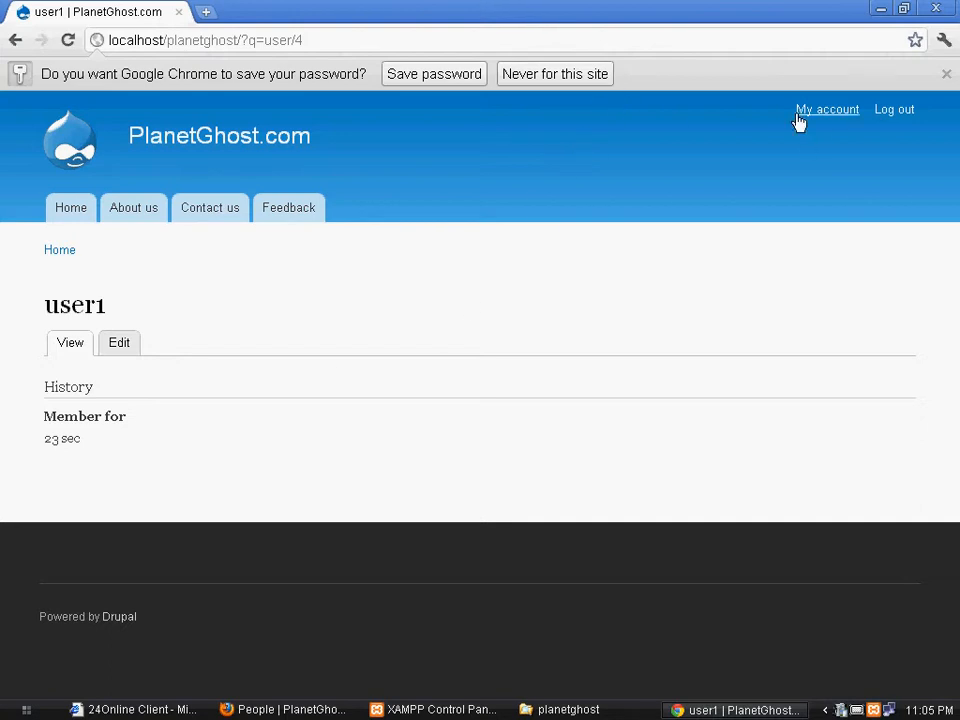
Save user1's login in Chrome, browse Home, Contact us and Feedback, then open My account
left_click(463, 79)
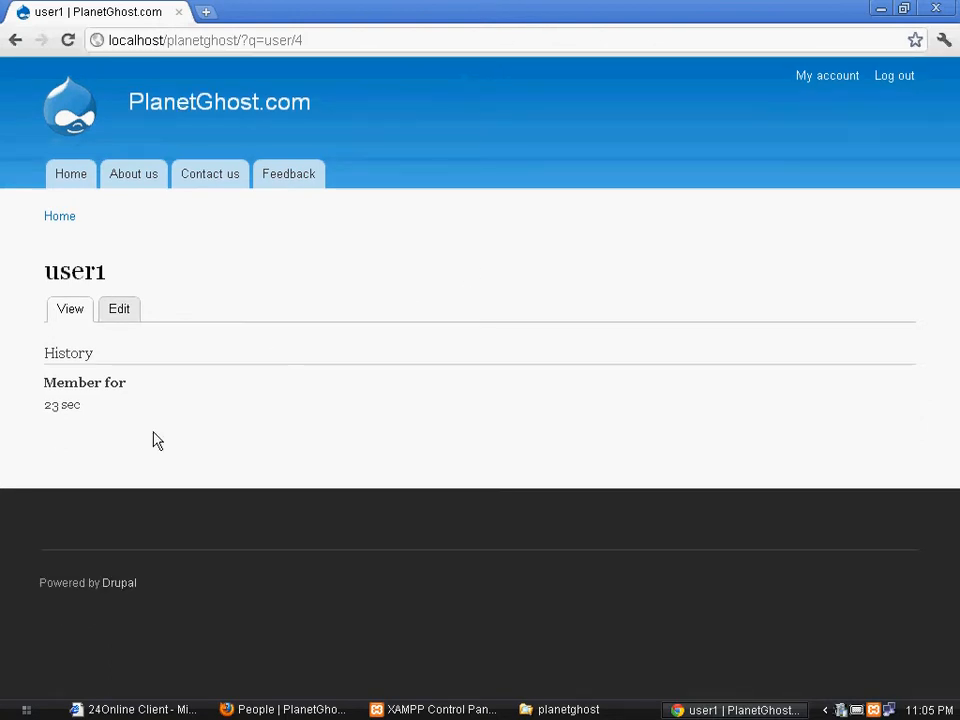
left_click(71, 190)
left_click(211, 183)
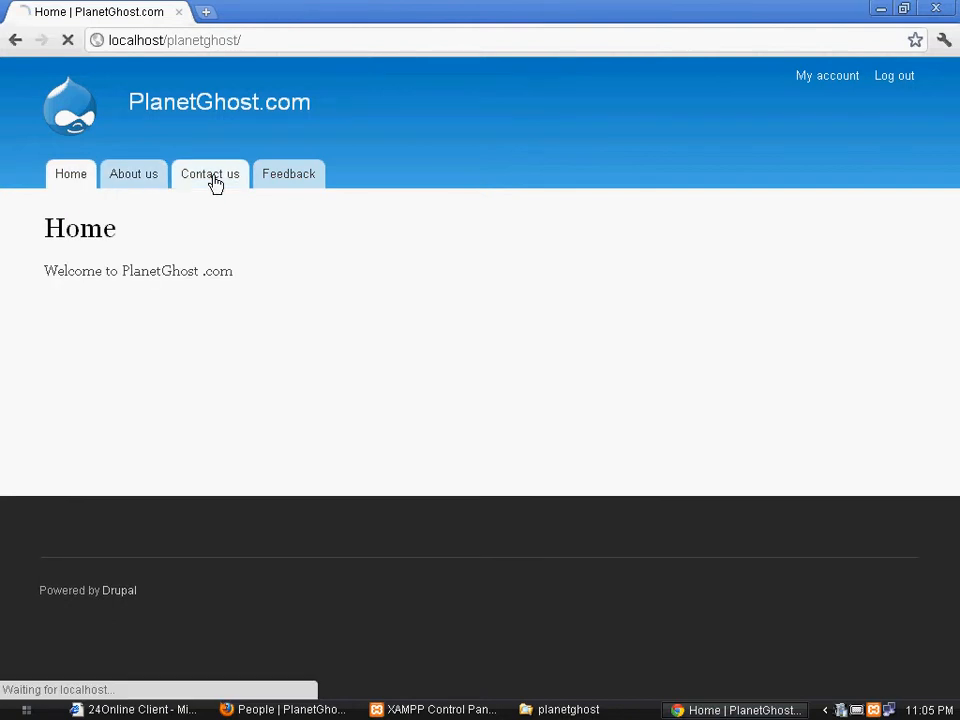
left_click(288, 180)
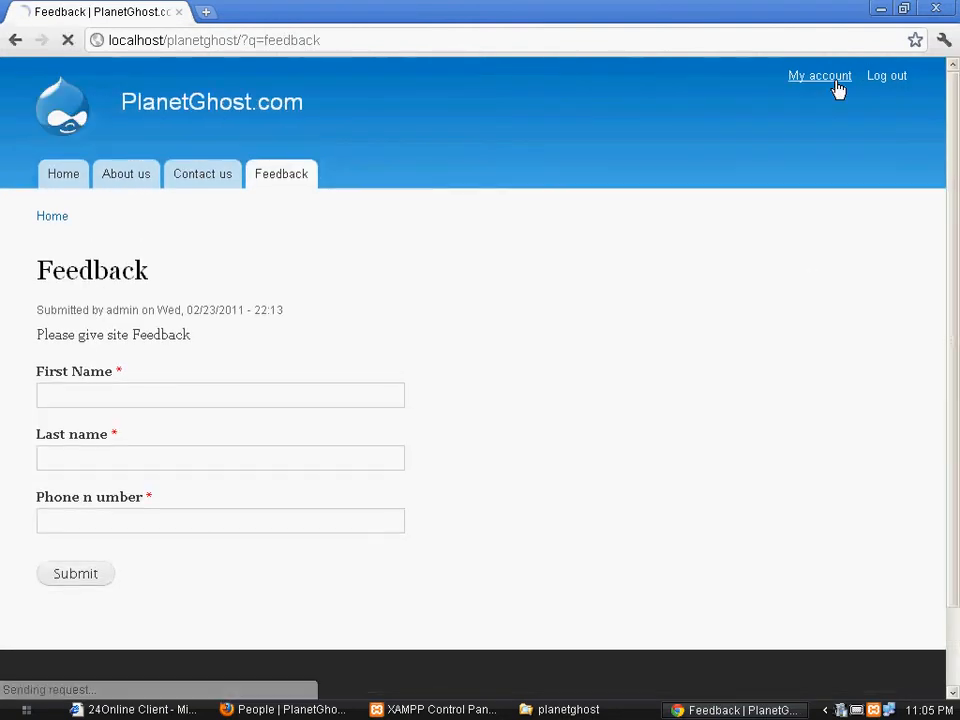
left_click(836, 88)
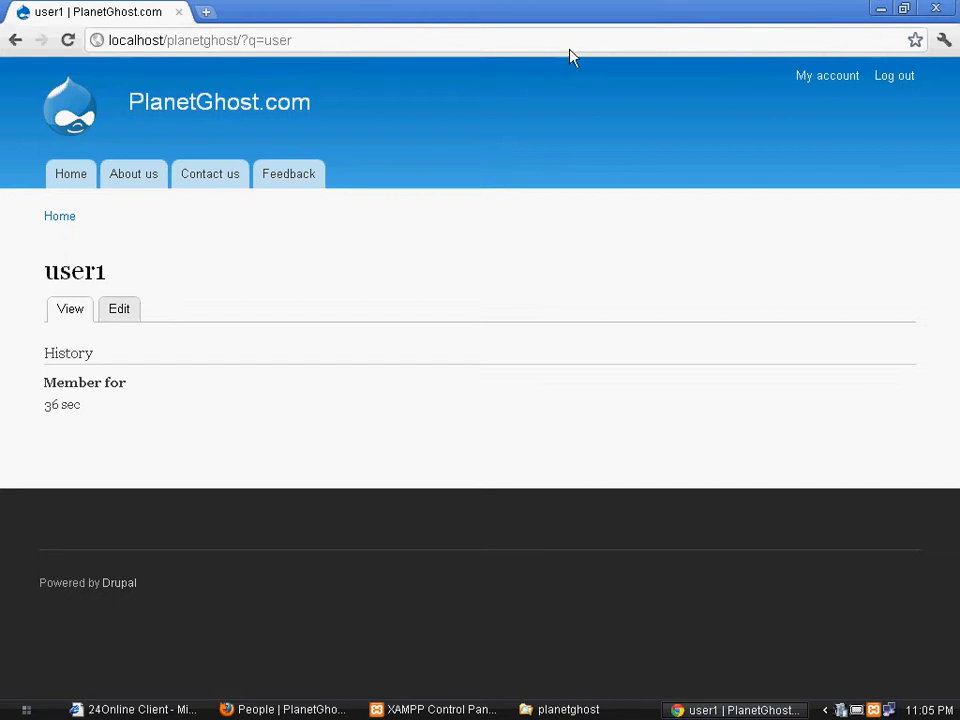
Check the admin Dashboard's Who's new list for user1, then return to user1's Chrome session
left_click(336, 711)
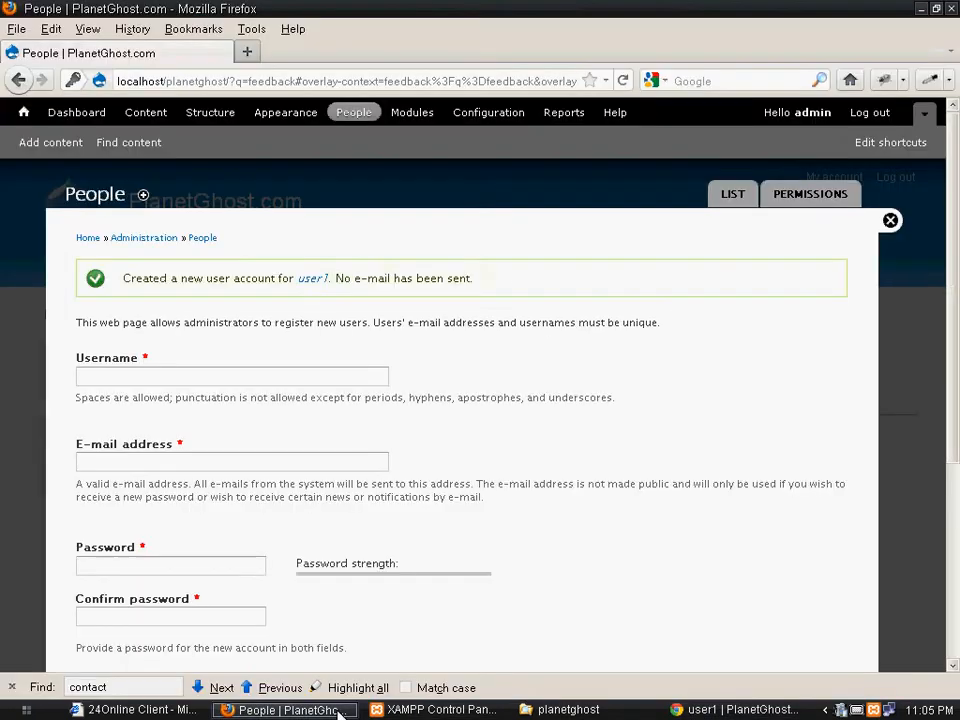
left_click(77, 112)
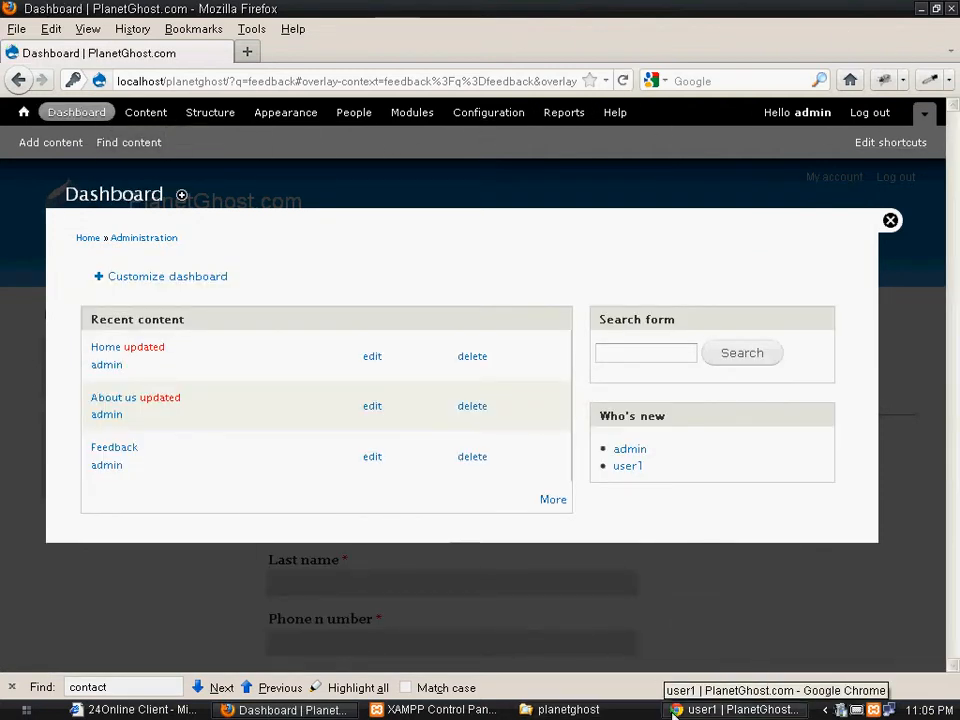
left_click(703, 710)
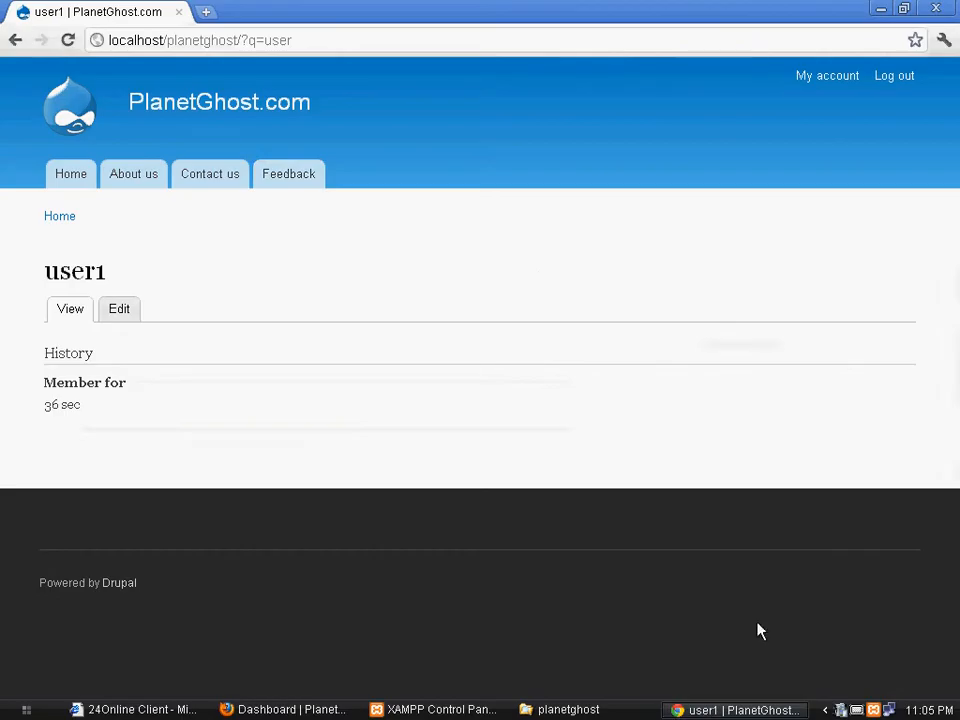
As user1, browse the Home, About us, Contact us and Feedback pages, then return to the admin Firefox window
left_click(70, 178)
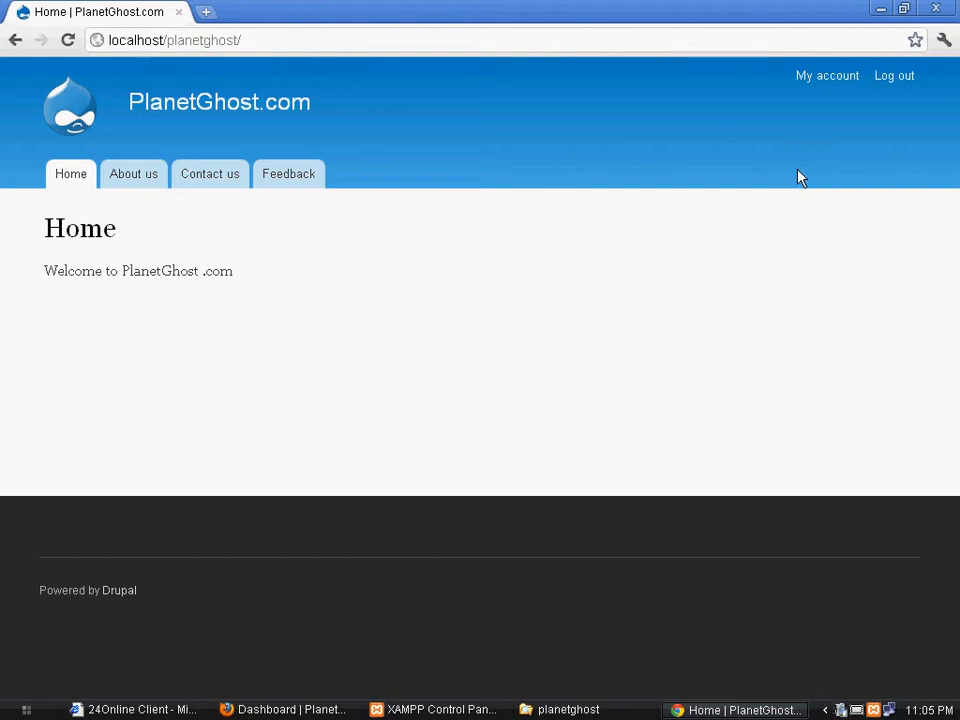
left_click(146, 180)
left_click(195, 183)
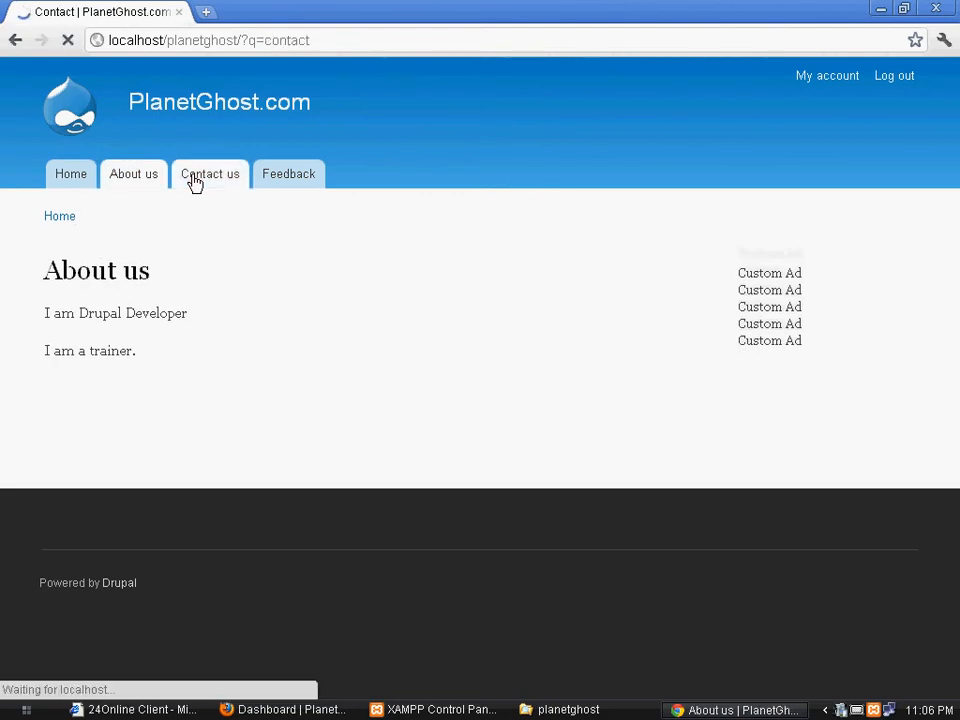
left_click(270, 180)
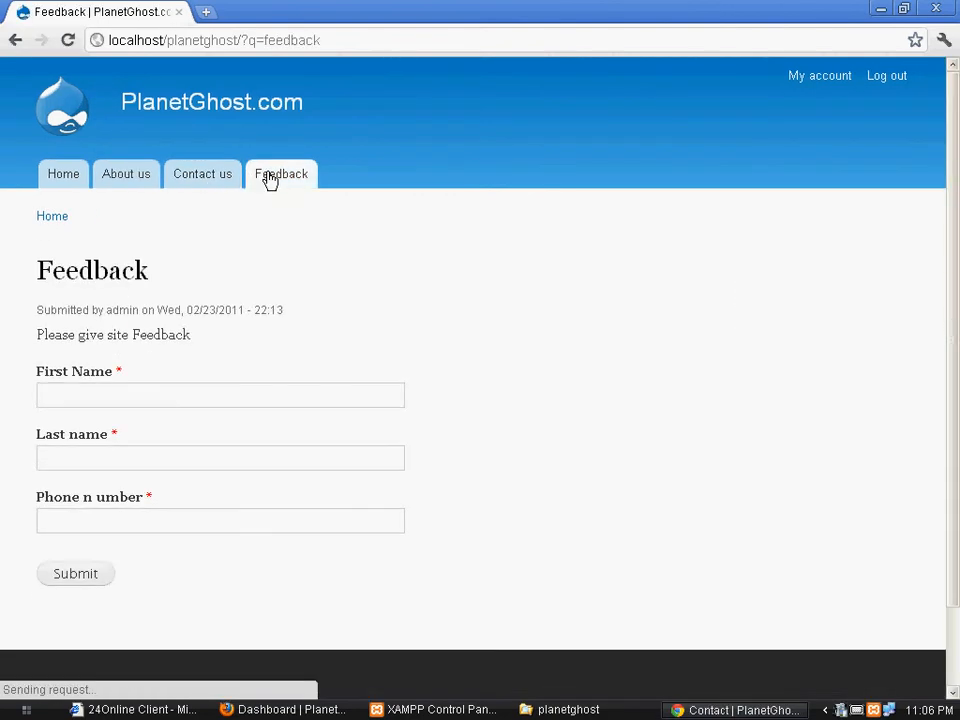
left_click(214, 184)
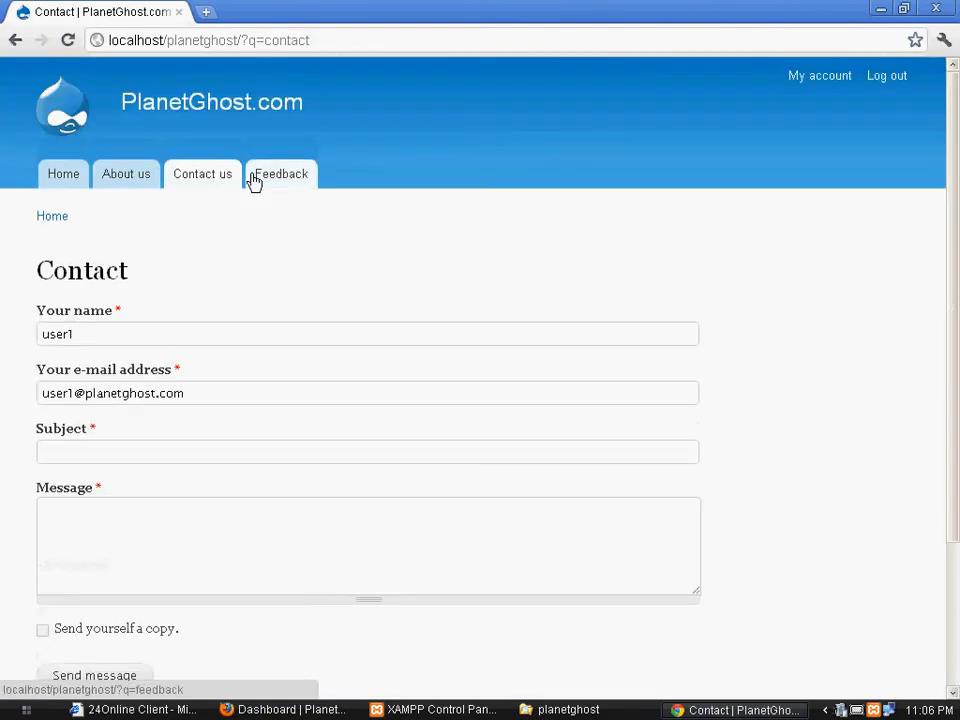
left_click(232, 711)
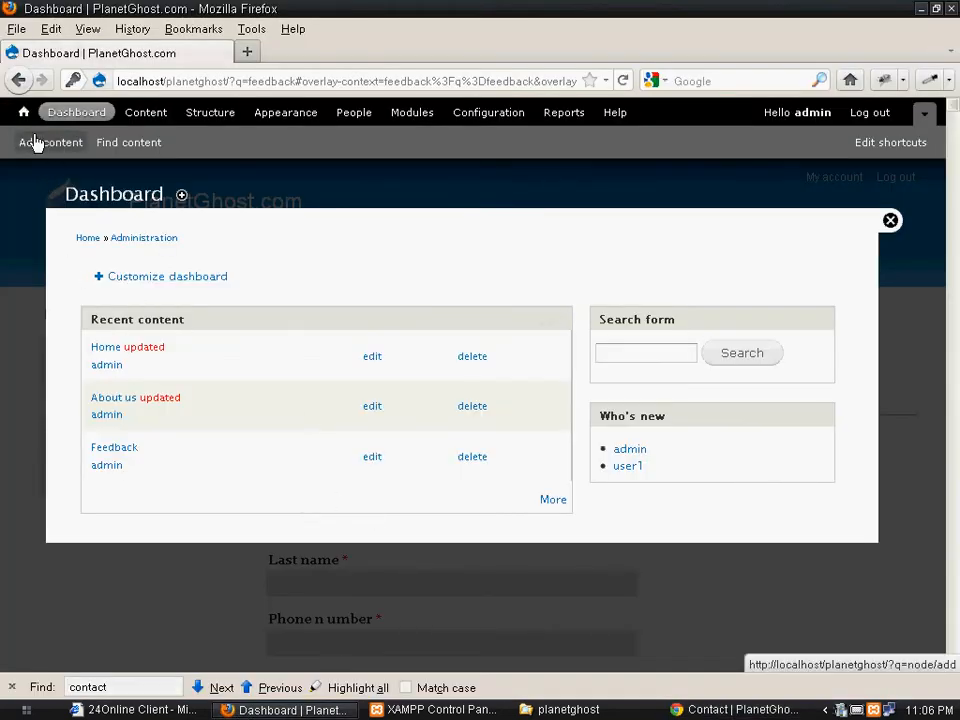
From the Home page, open People and its Permissions tab
left_click(24, 118)
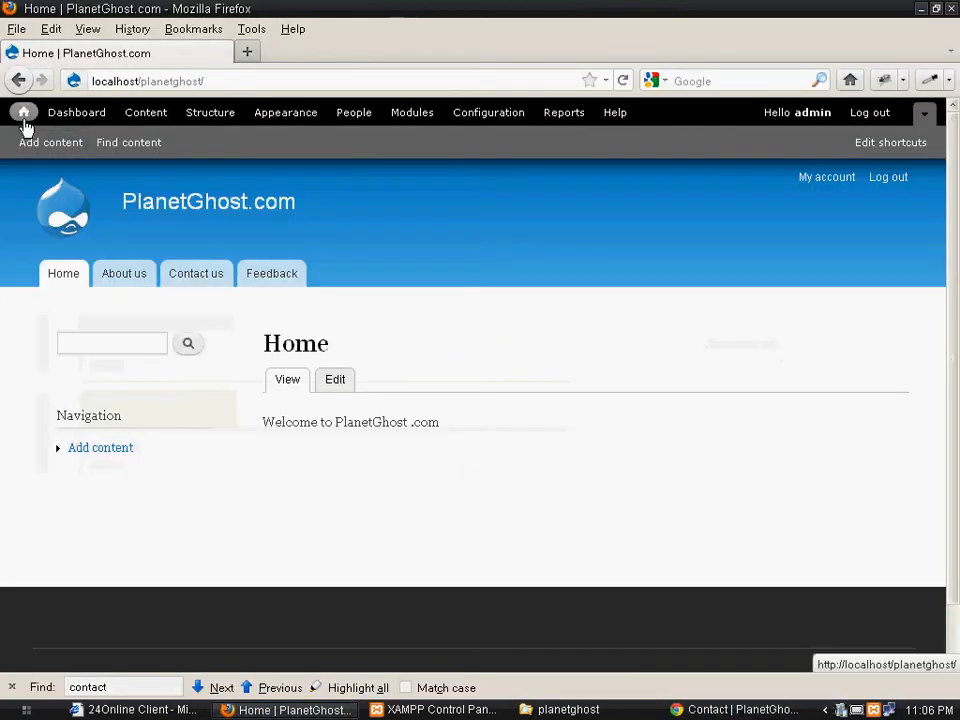
left_click(354, 114)
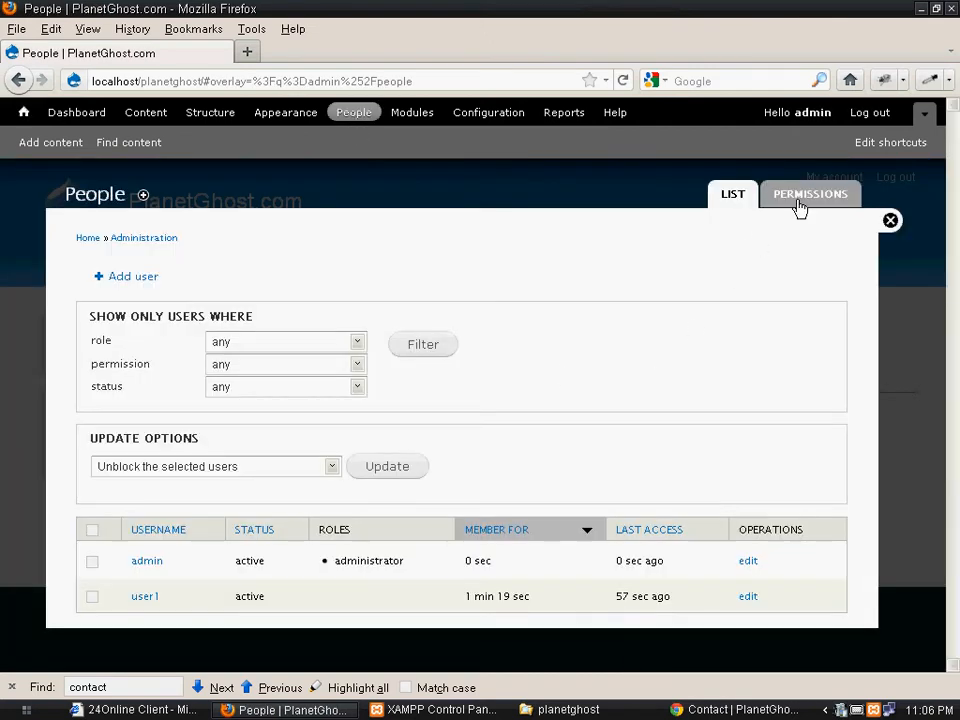
left_click(800, 206)
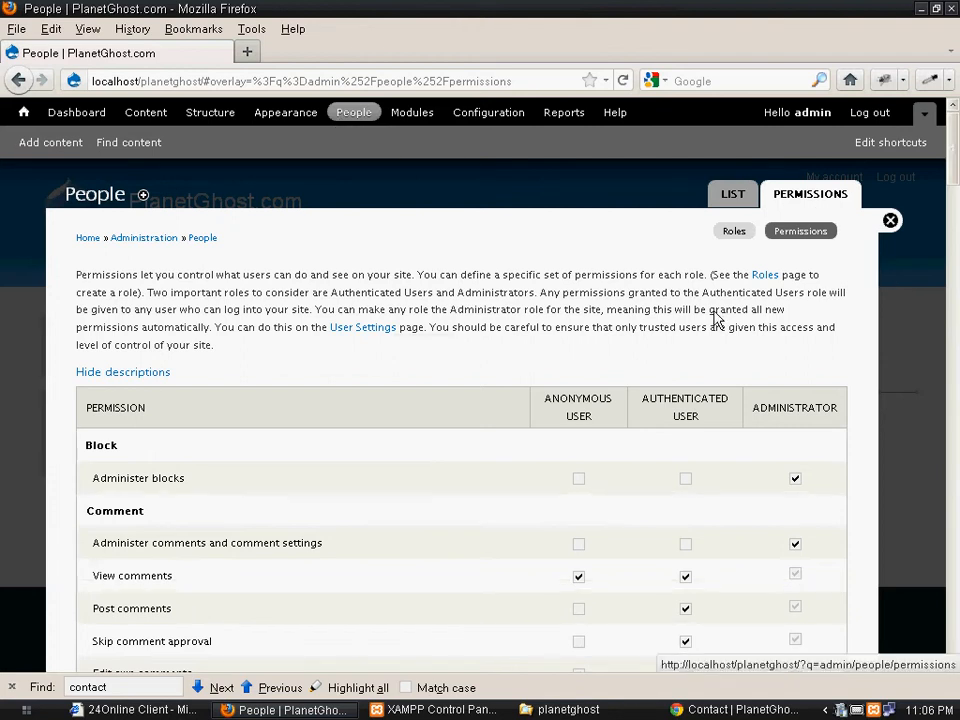
Scroll through each role's permissions in the table, then close the overlay
scroll(658, 370, "down", 5)
scroll(700, 370, "up", 3)
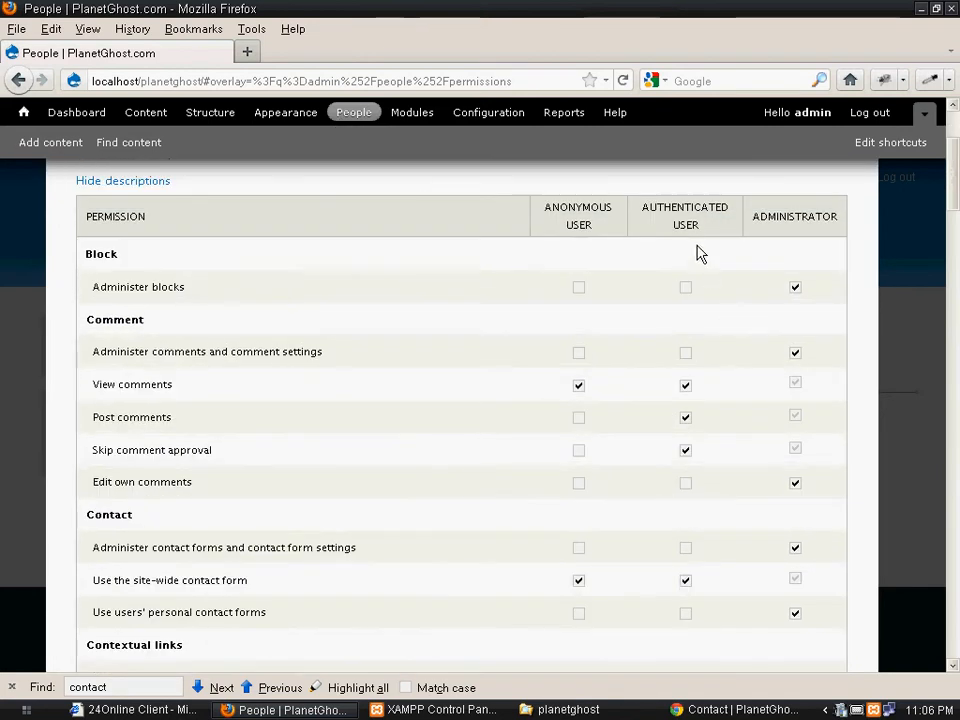
scroll(700, 450, "down", 1)
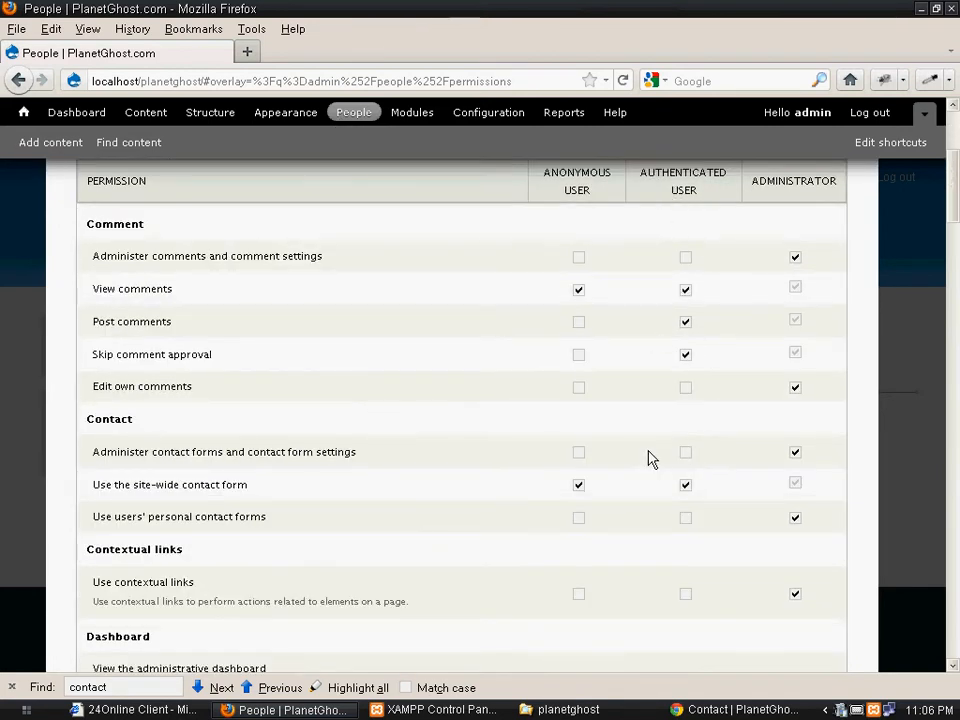
scroll(660, 458, "down", 12)
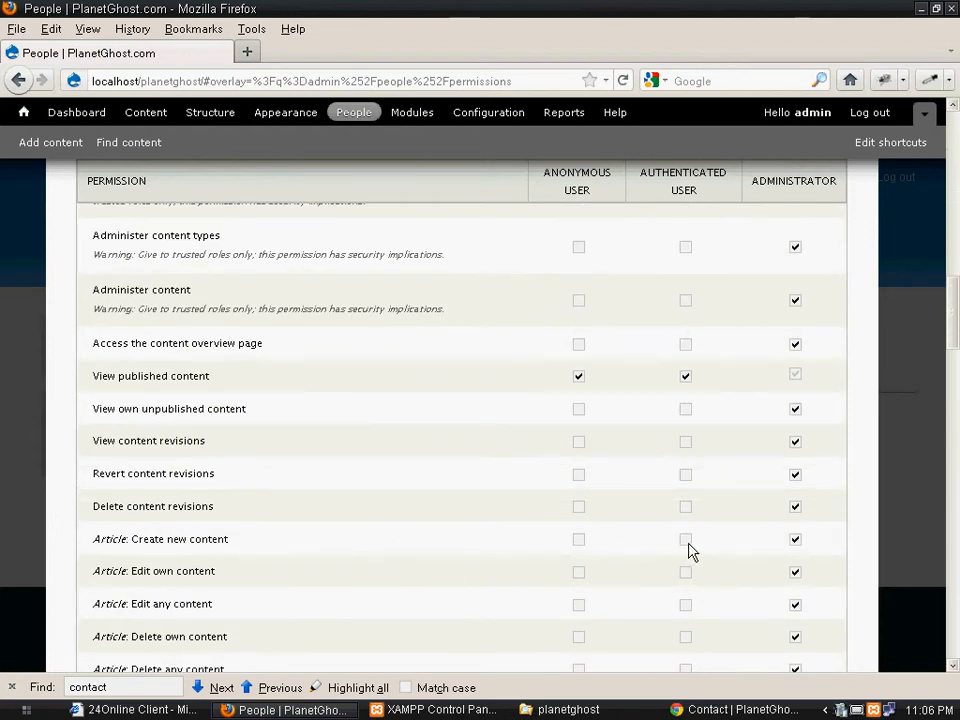
scroll(689, 551, "down", 20)
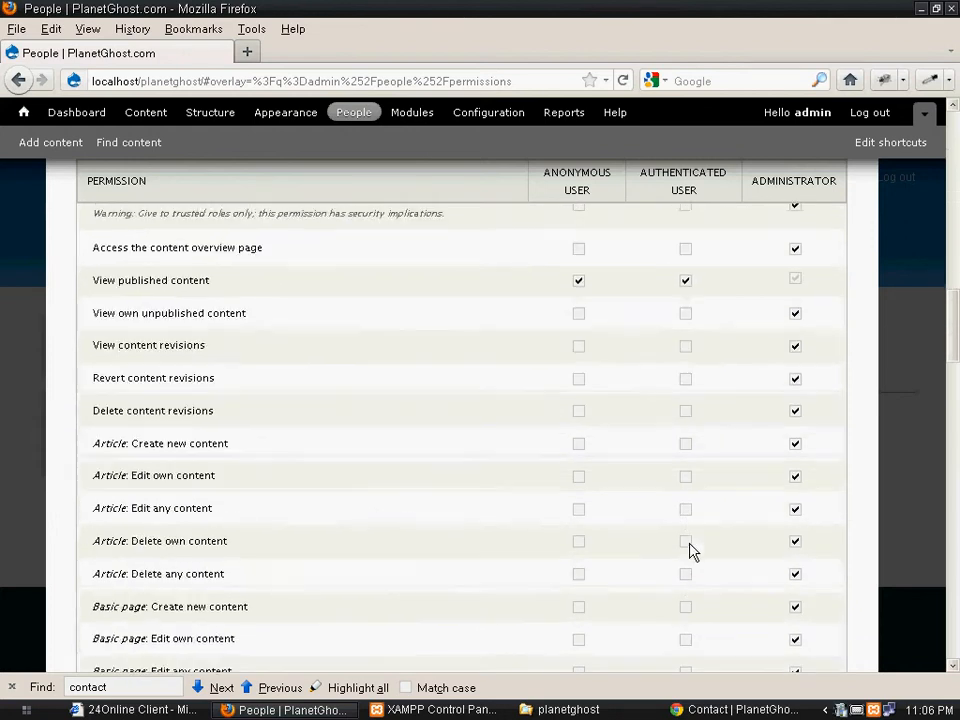
scroll(689, 551, "down", 5)
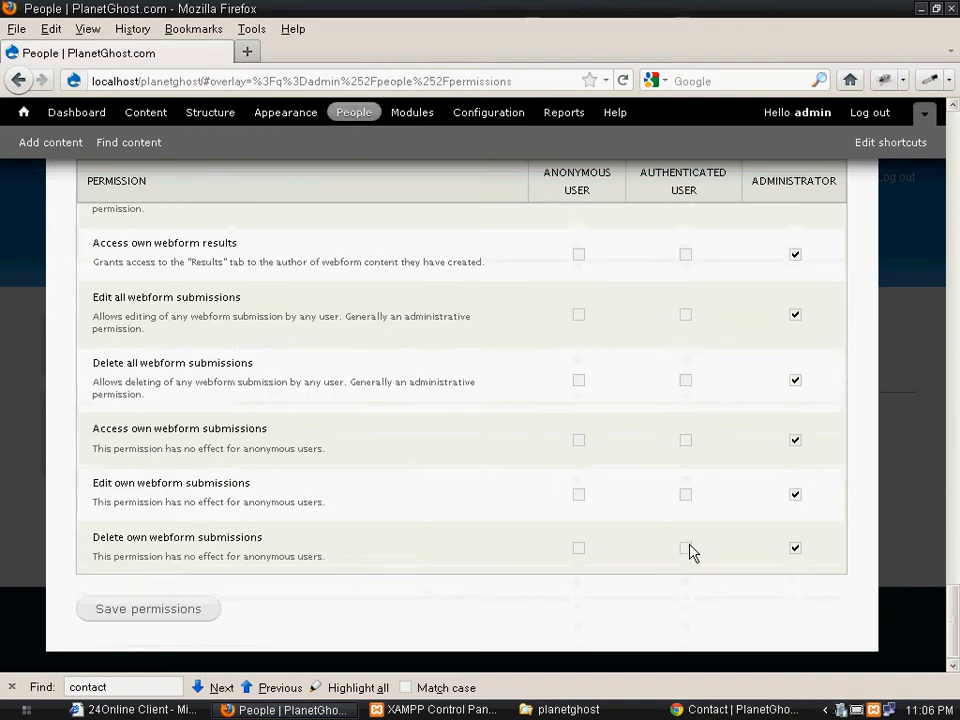
scroll(634, 561, "up", 15)
scroll(621, 557, "up", 20)
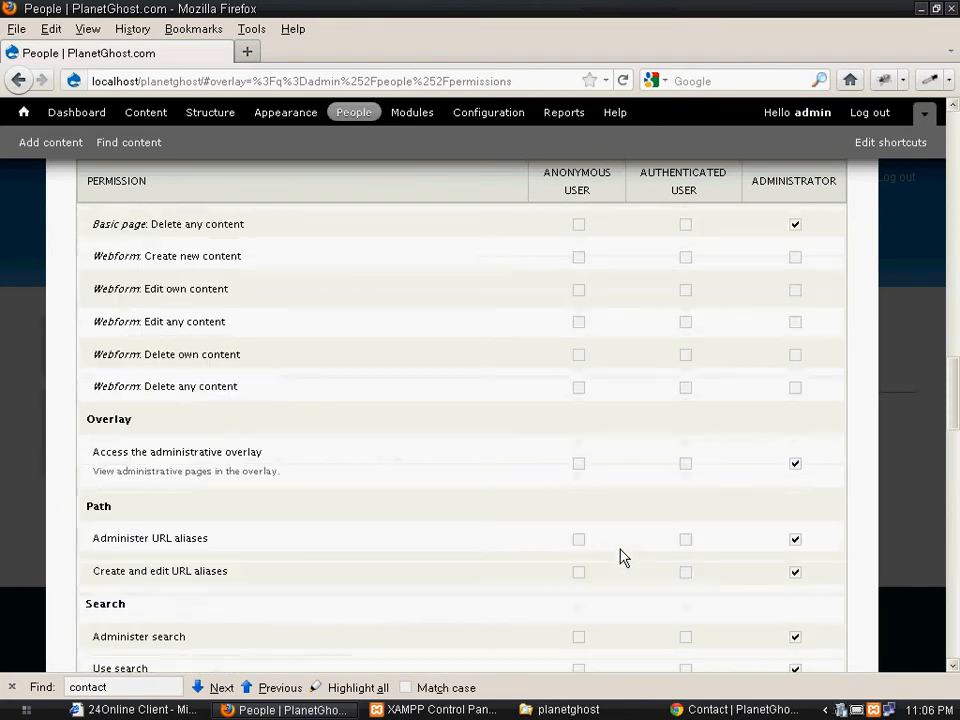
scroll(616, 565, "up", 15)
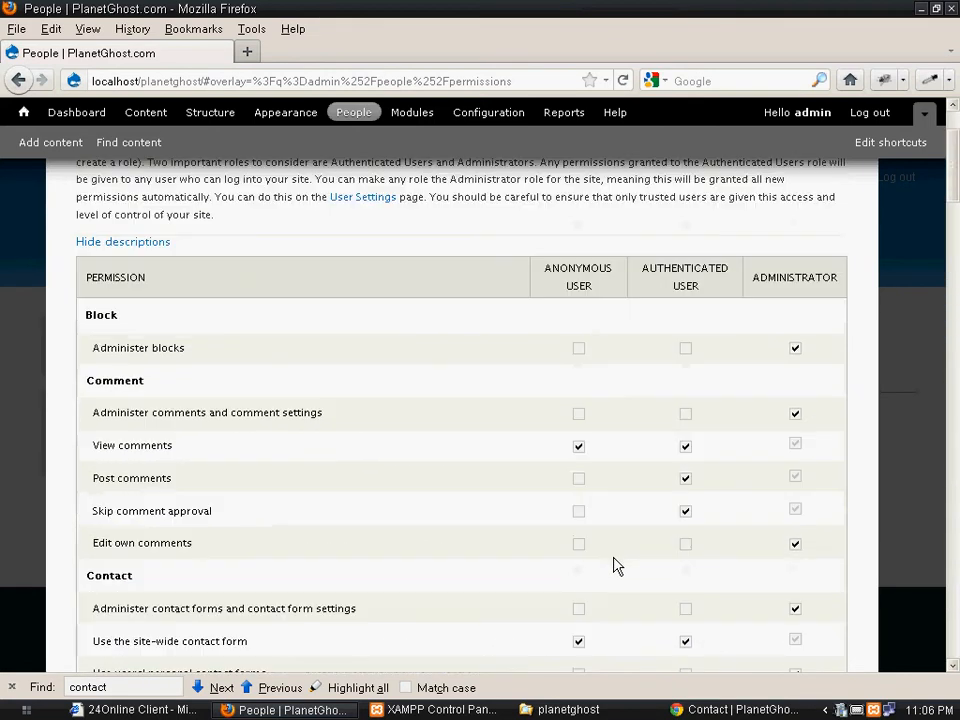
scroll(611, 568, "down", 2)
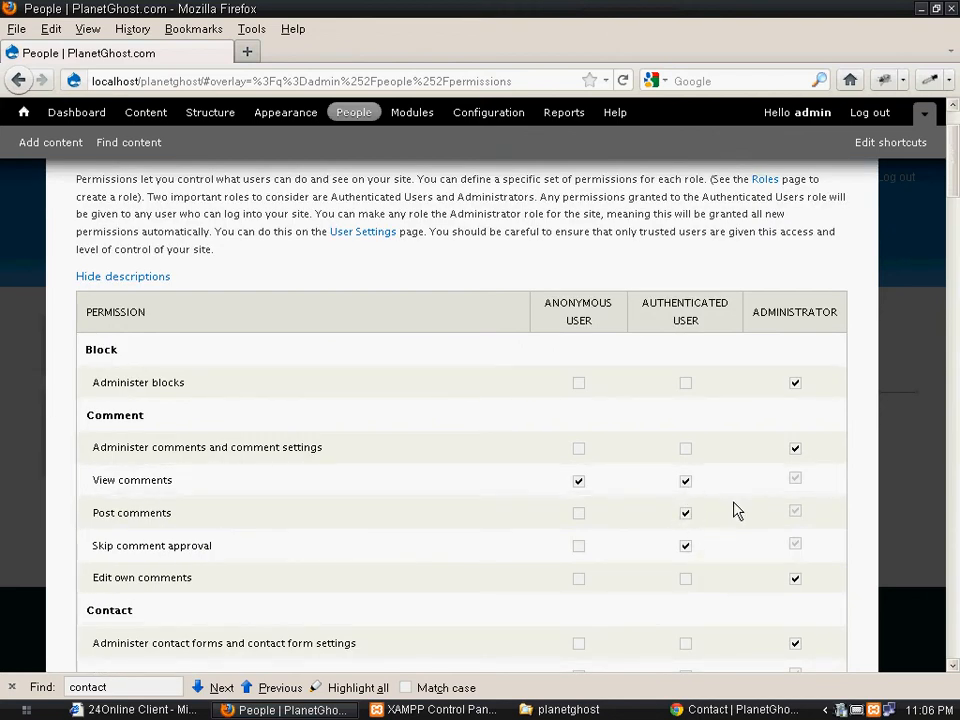
scroll(708, 527, "up", 2)
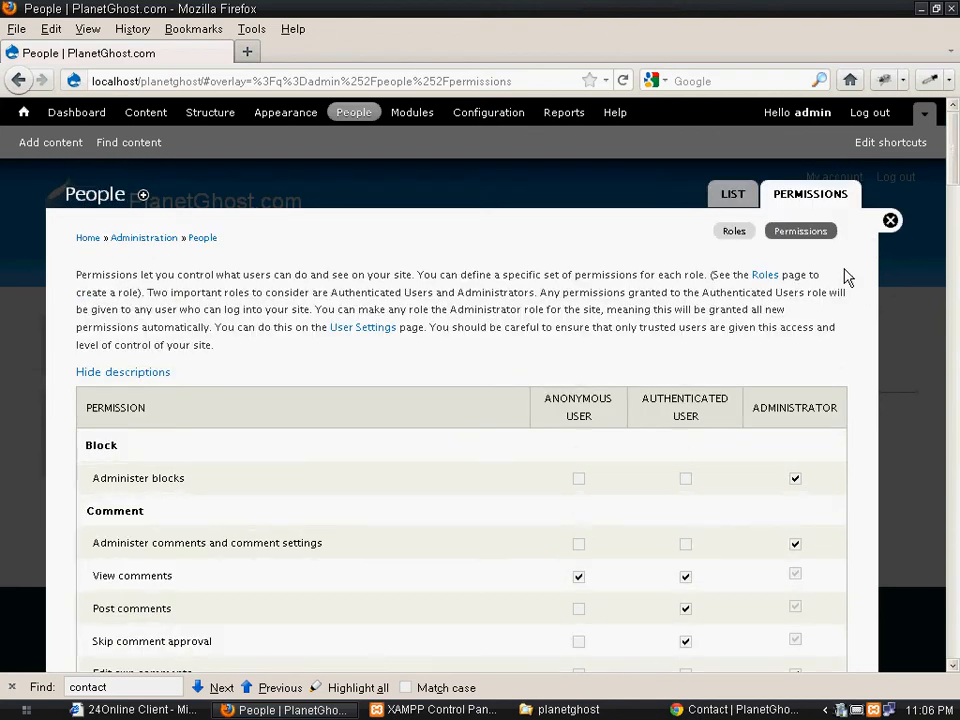
left_click(890, 221)
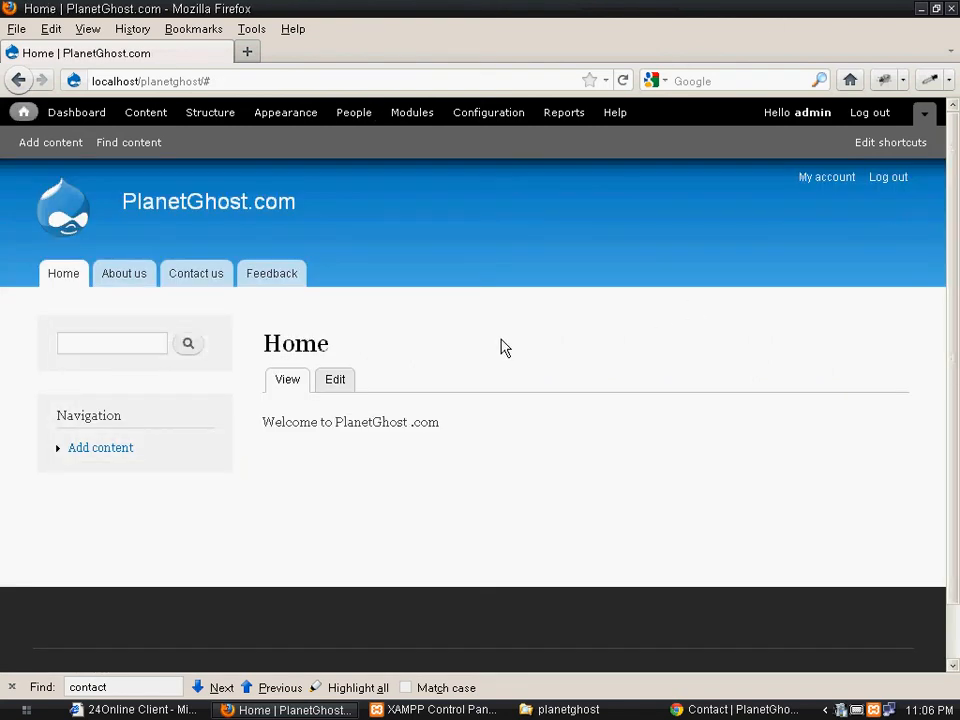
left_click(346, 115)
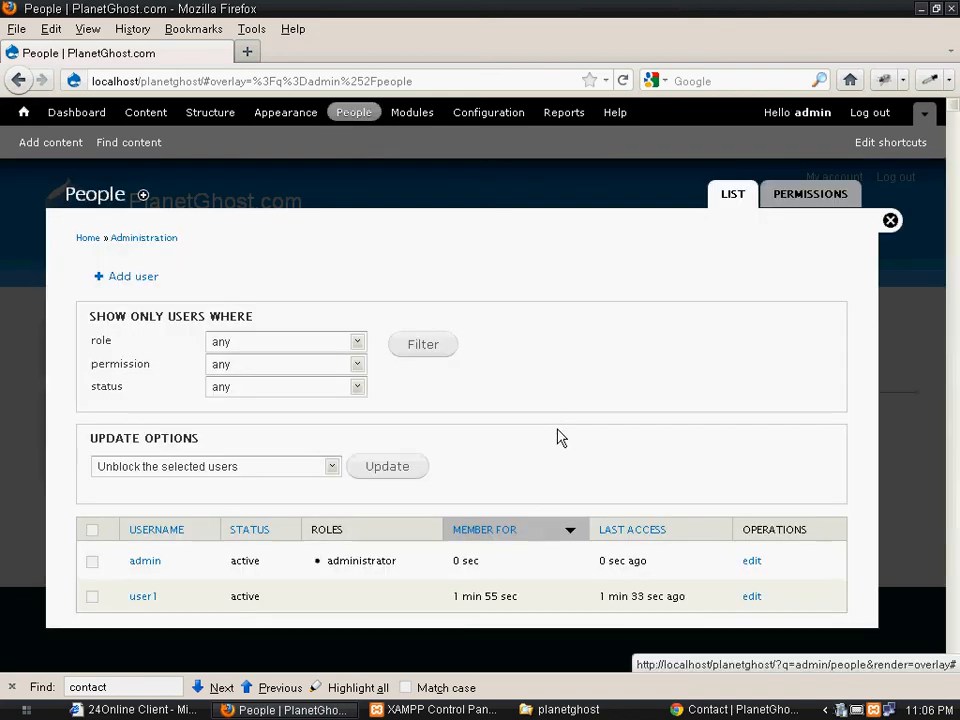
left_click(817, 197)
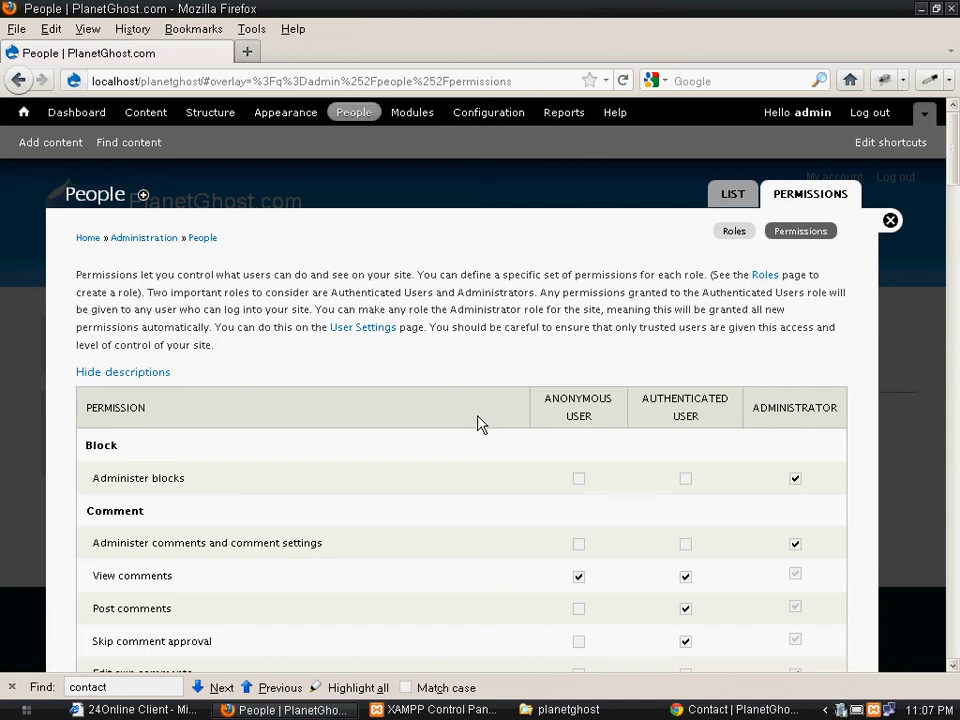
right_click(841, 709)
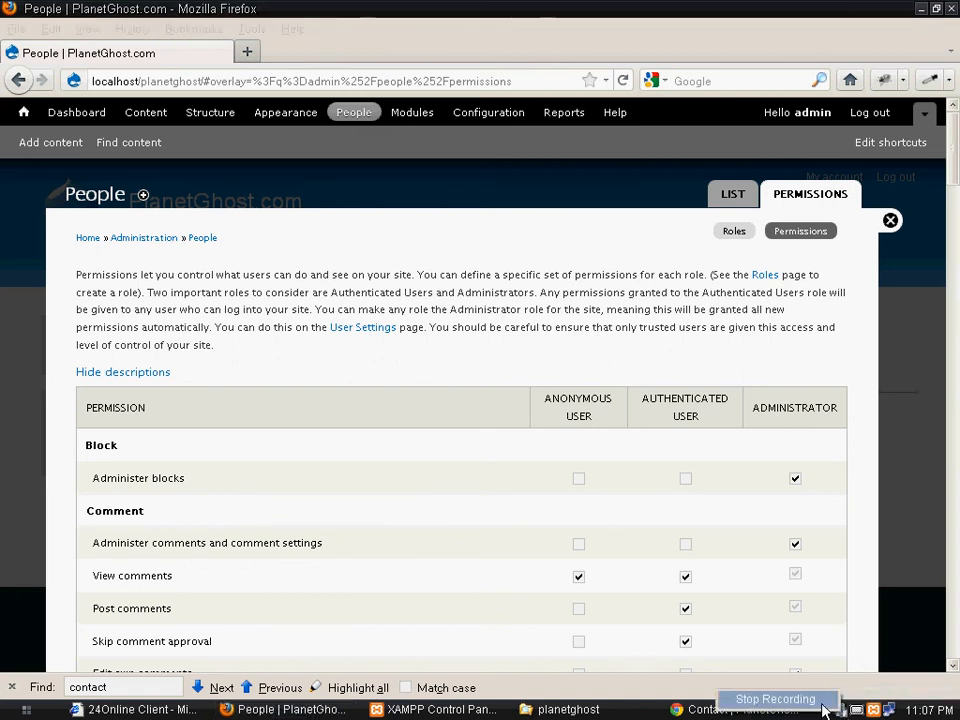